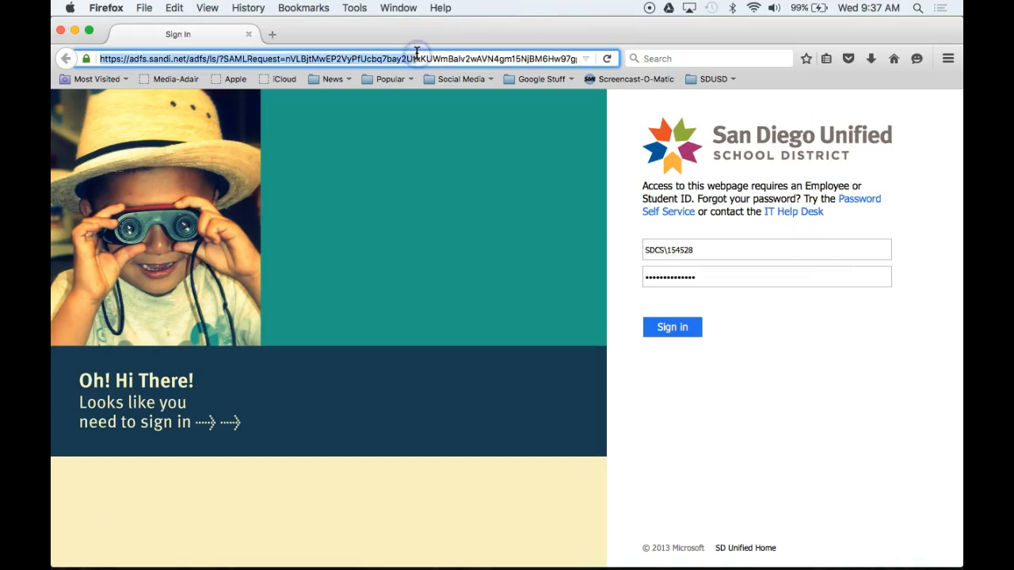
- Go to Google Images from google.com and search for "celebrity portrait"
type("google.com/")
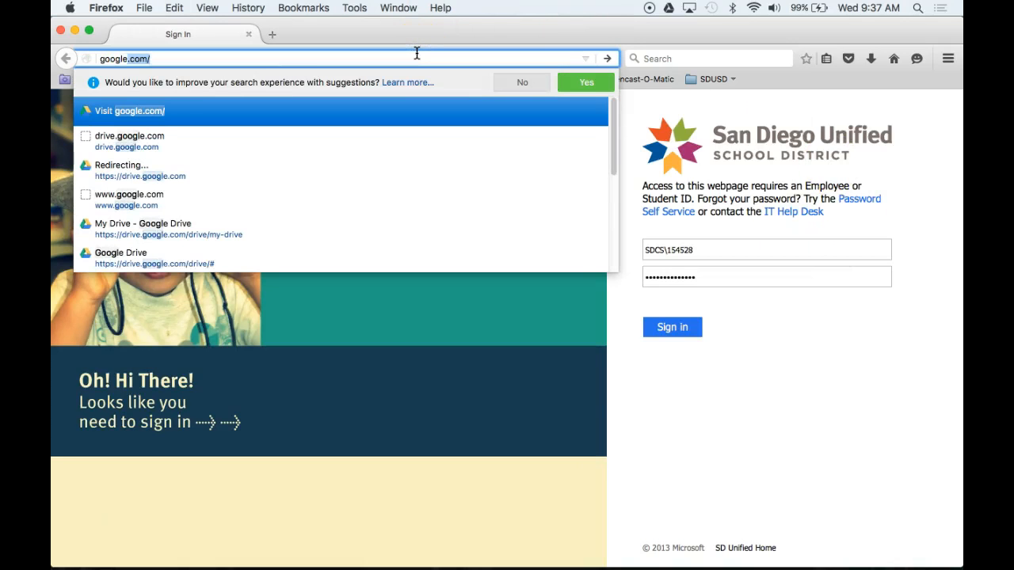
key("Return")
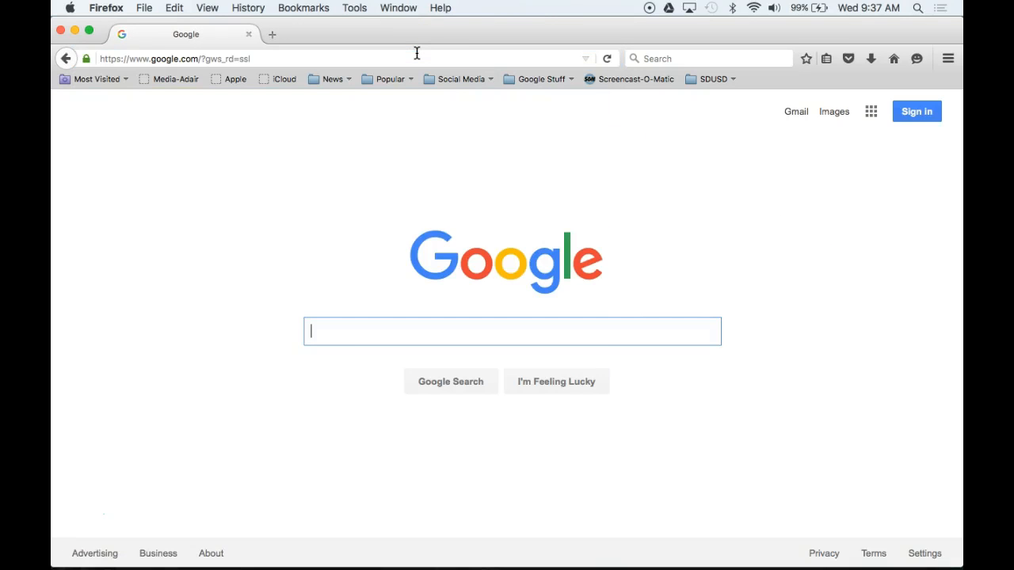
left_click(835, 113)
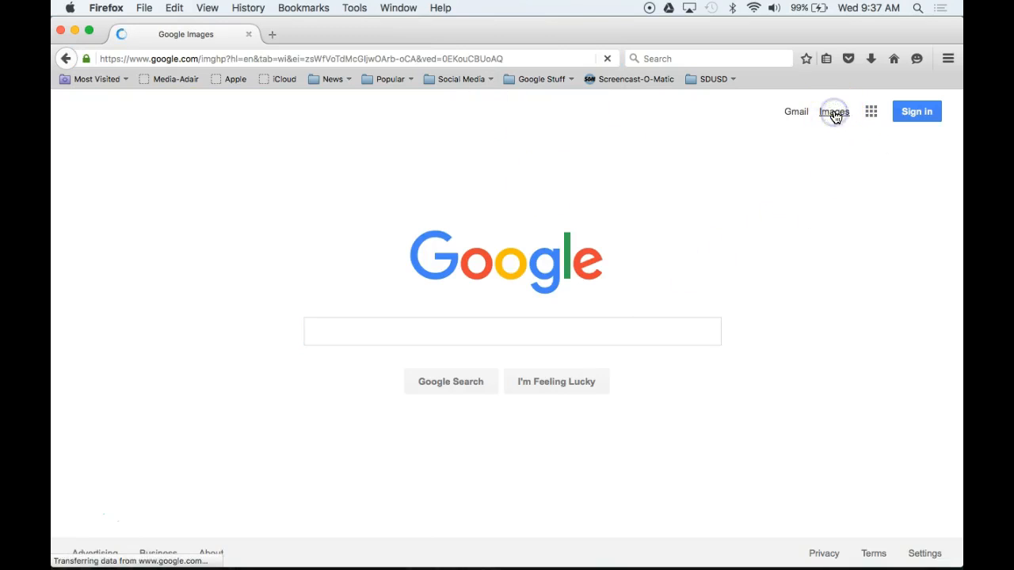
left_click(338, 331)
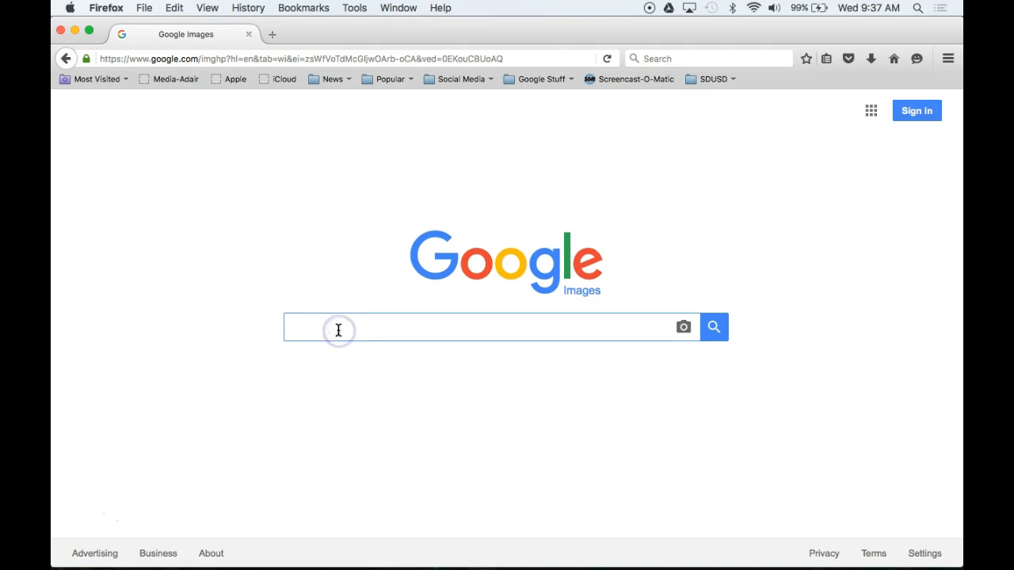
type("celebri")
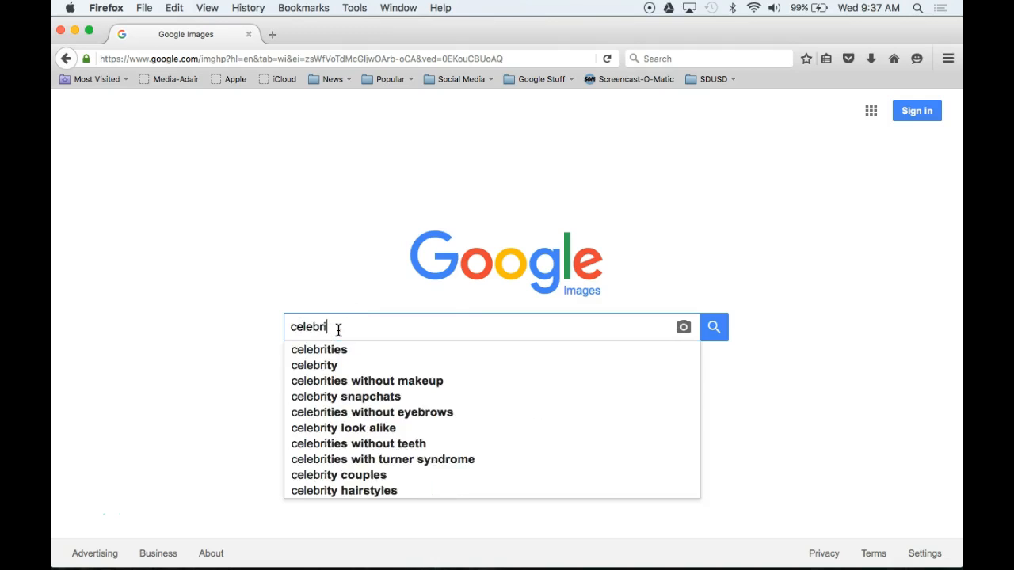
type("ty portrait")
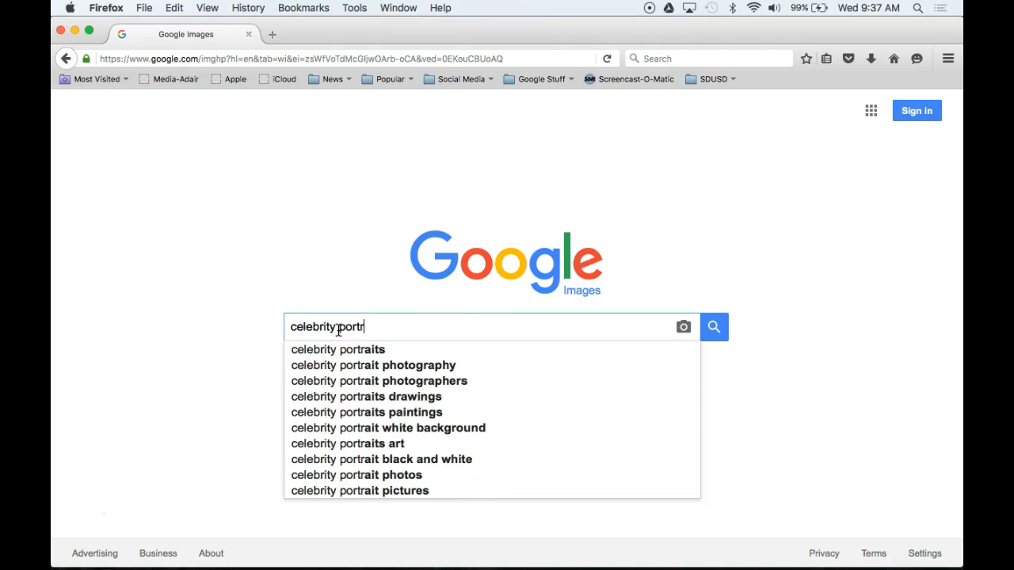
key("Return")
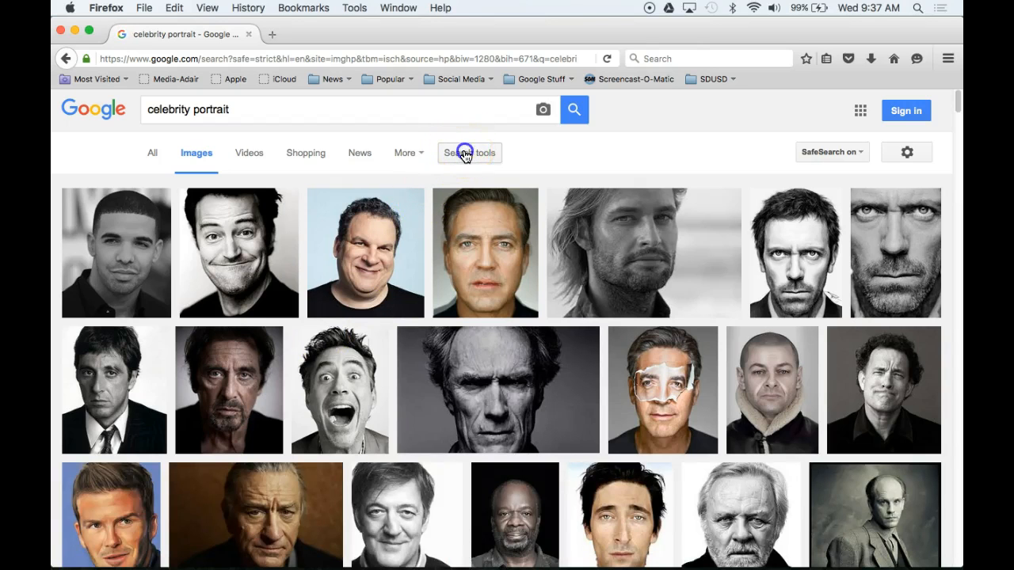
- Limit the celebrity portrait results to images larger than 1024×768
left_click(465, 154)
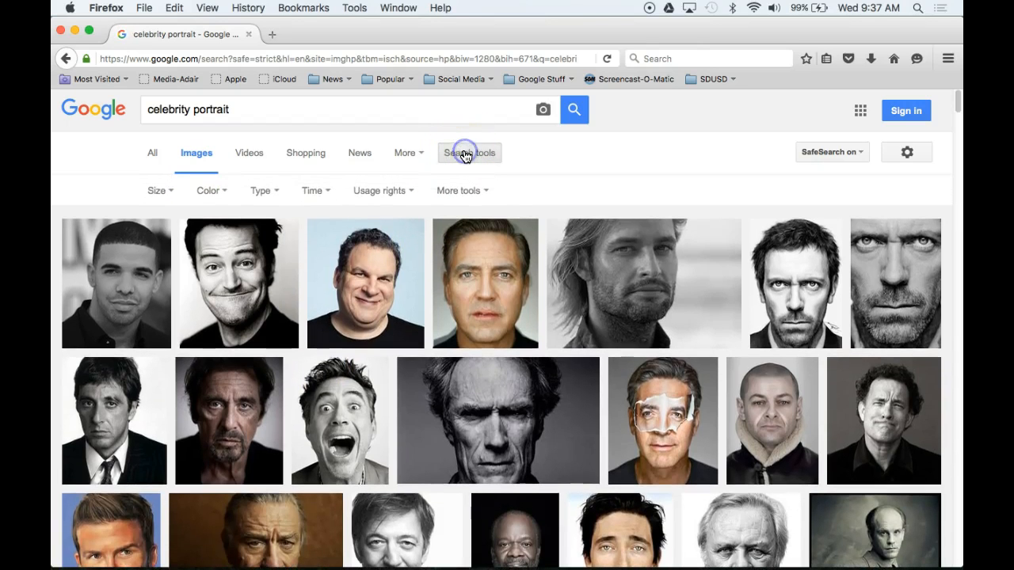
left_click(169, 192)
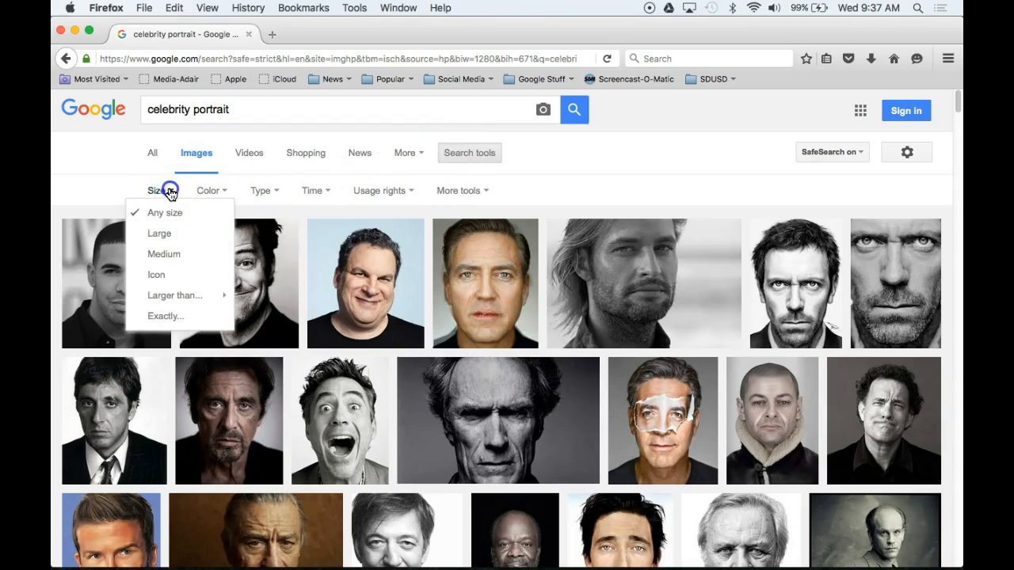
mouse_move(180, 294)
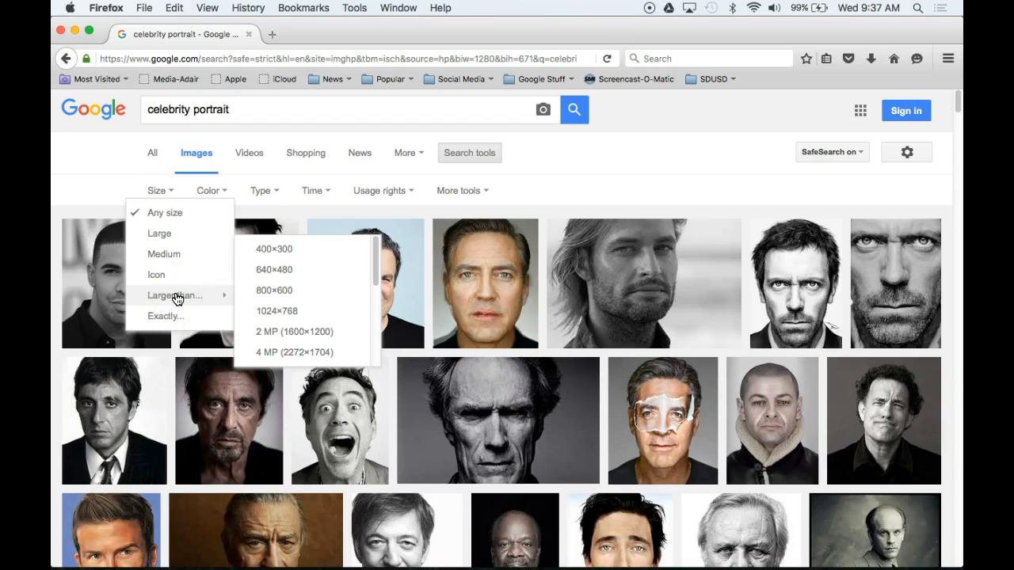
left_click(289, 315)
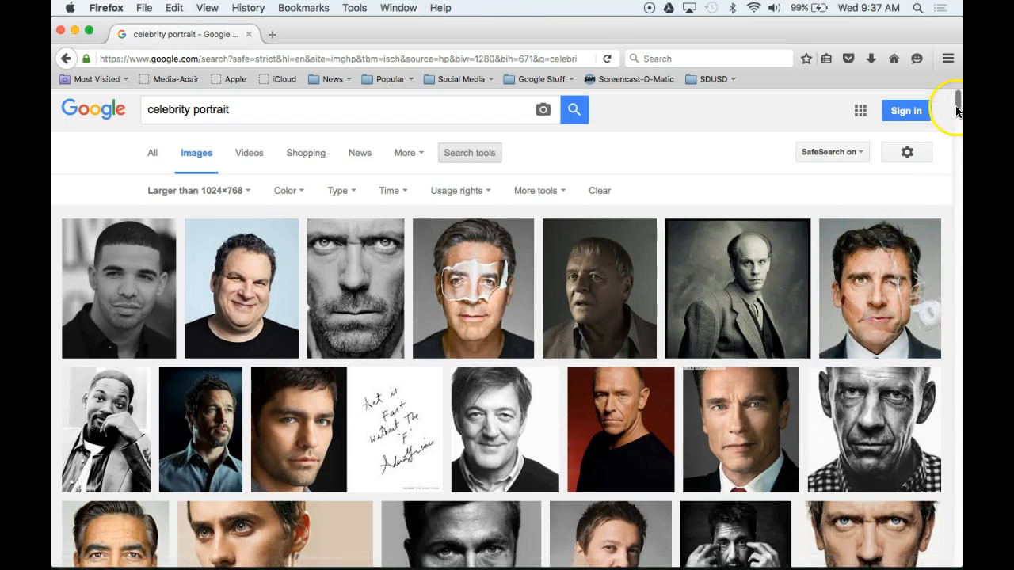
- Find the frontal close-up portrait of George Clooney from reelfoto.blogspot.com and open the image by itself at full size
left_click_drag(957, 107, 957, 117)
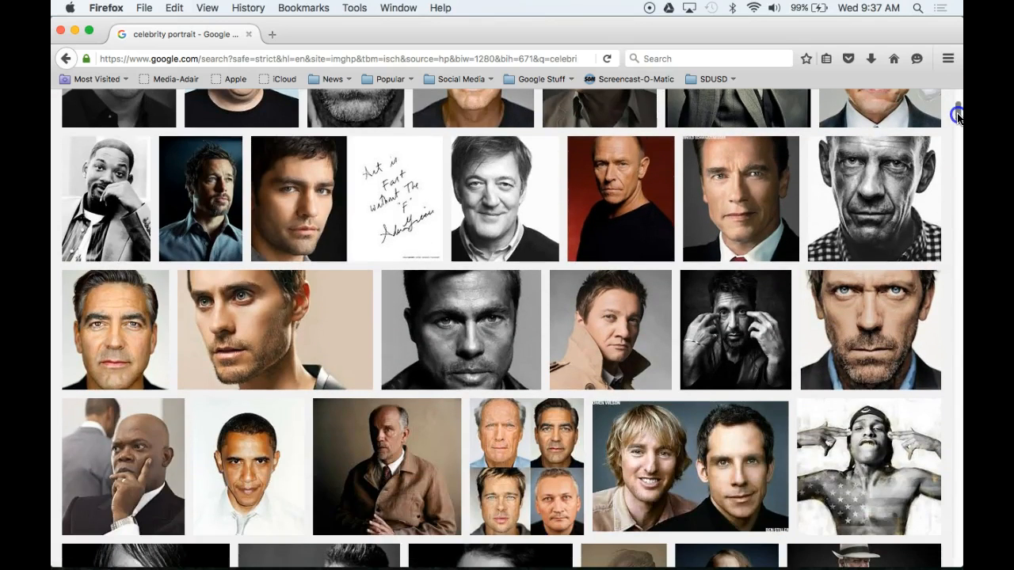
mouse_move(957, 116)
left_mouse_down()
mouse_move(957, 125)
mouse_move(955, 110)
left_mouse_up()
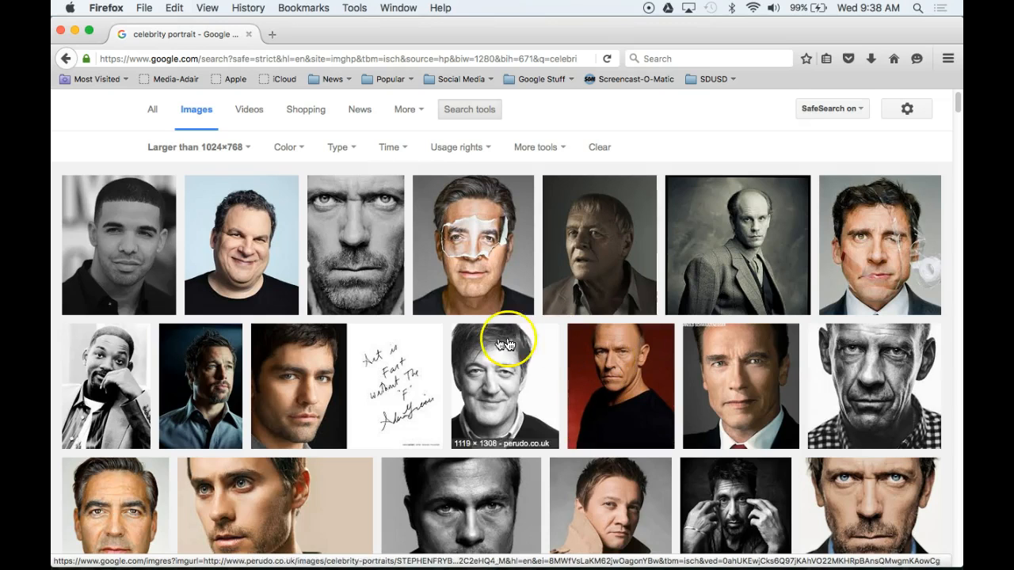
mouse_move(958, 104)
left_mouse_down()
mouse_move(959, 113)
mouse_move(958, 102)
left_mouse_up()
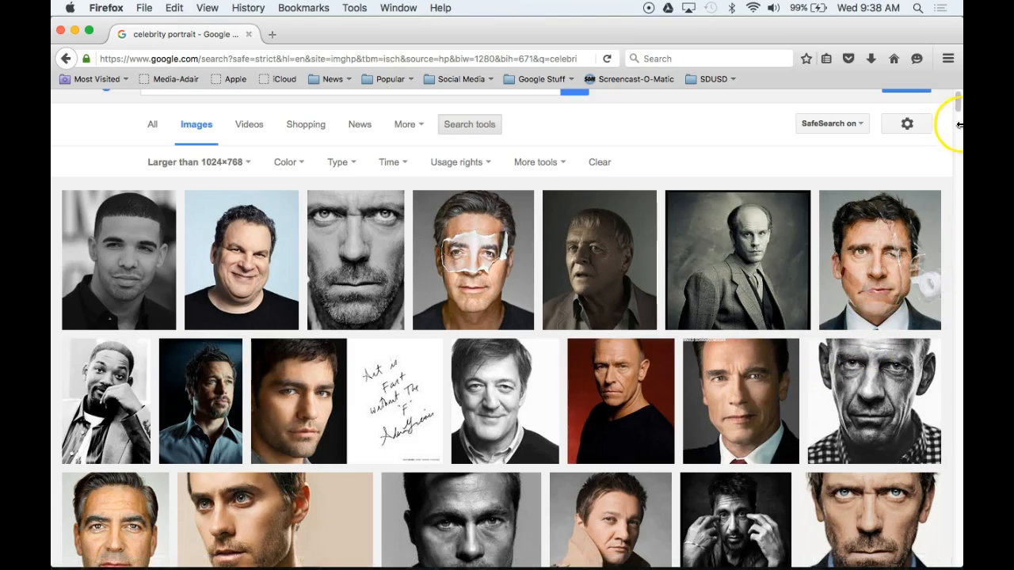
scroll(959, 106, "down", 5)
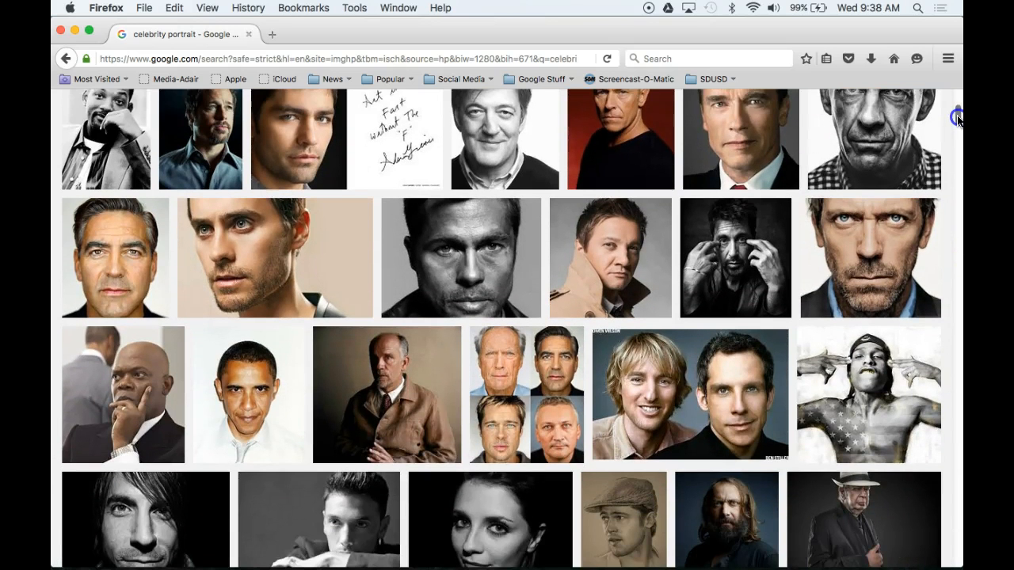
left_click(129, 235)
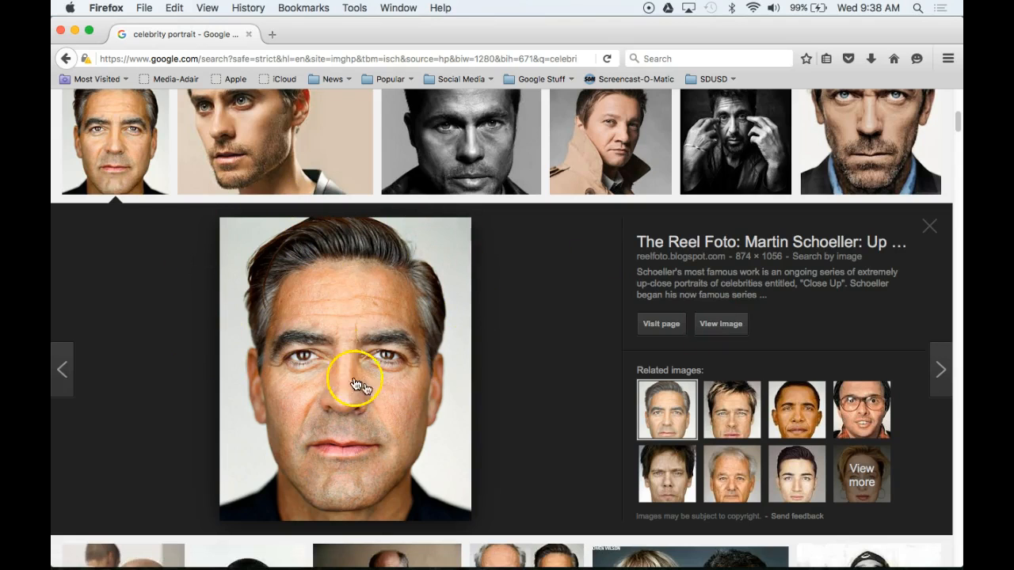
left_click(720, 325)
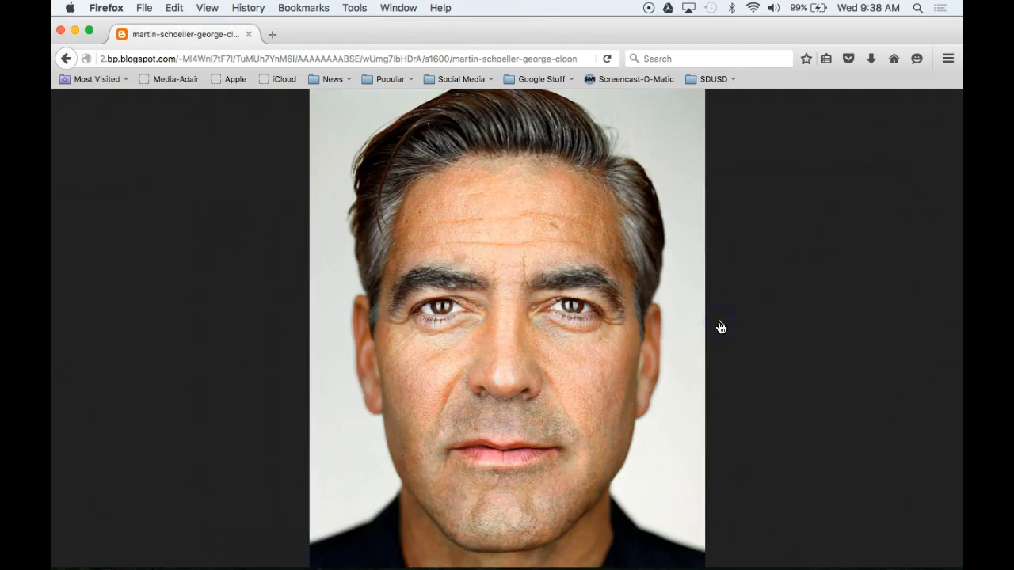
left_click(512, 290)
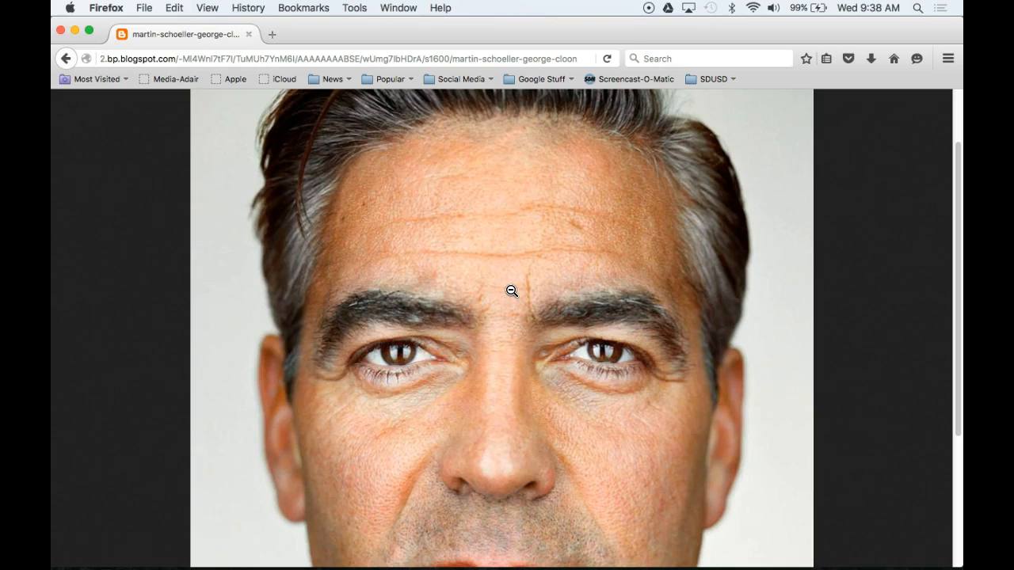
- Save the full-size portrait into a new Desktop folder named merge_p6, keeping the suggested file name
right_click(513, 290)
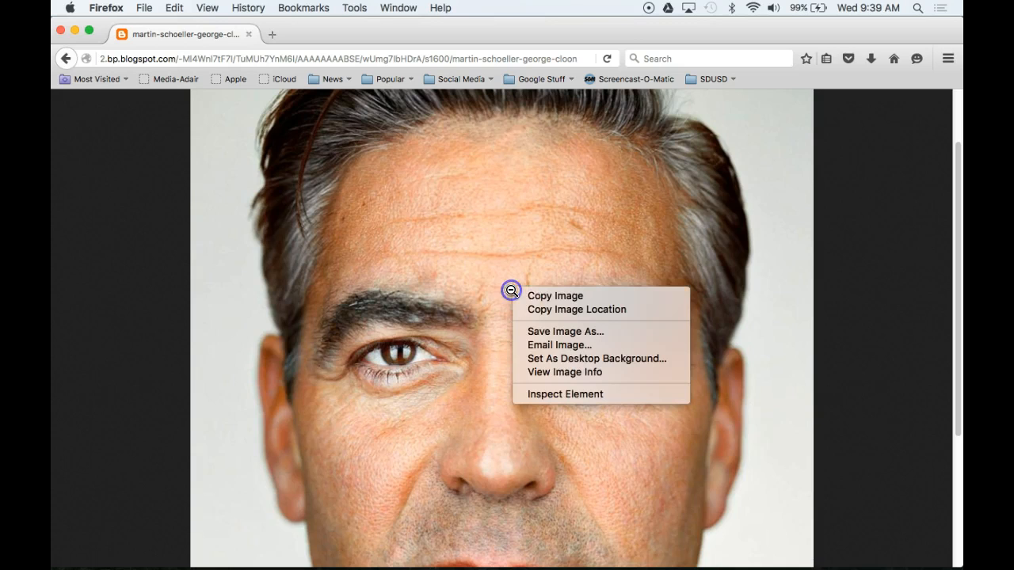
left_click(563, 332)
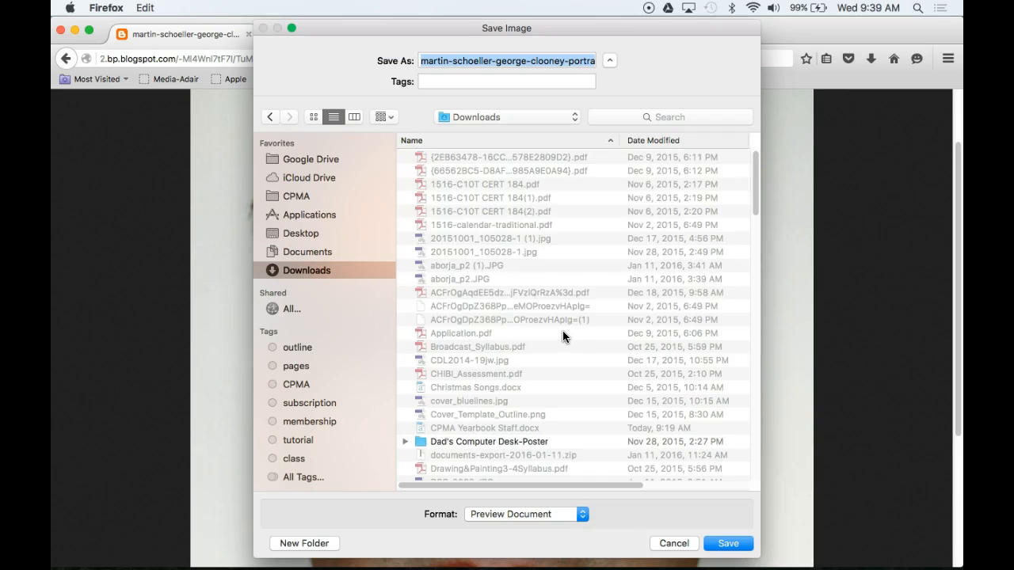
left_click(276, 234)
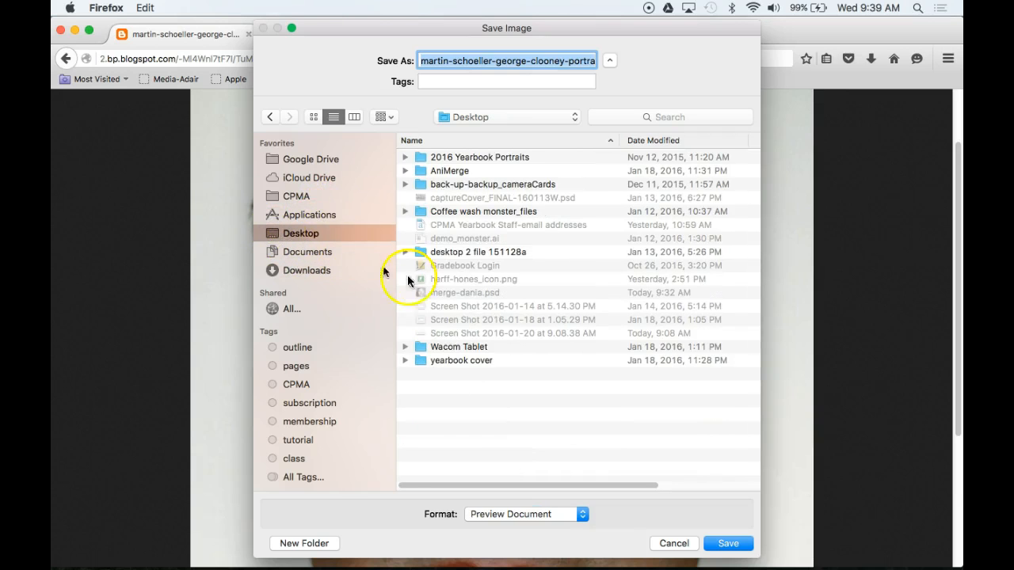
left_click(298, 544)
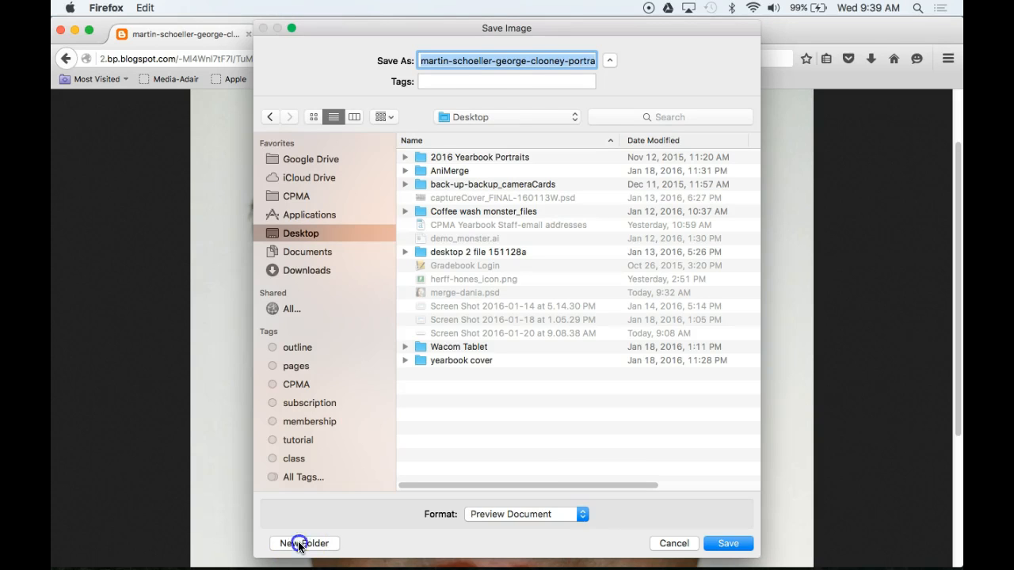
type("merge_p6")
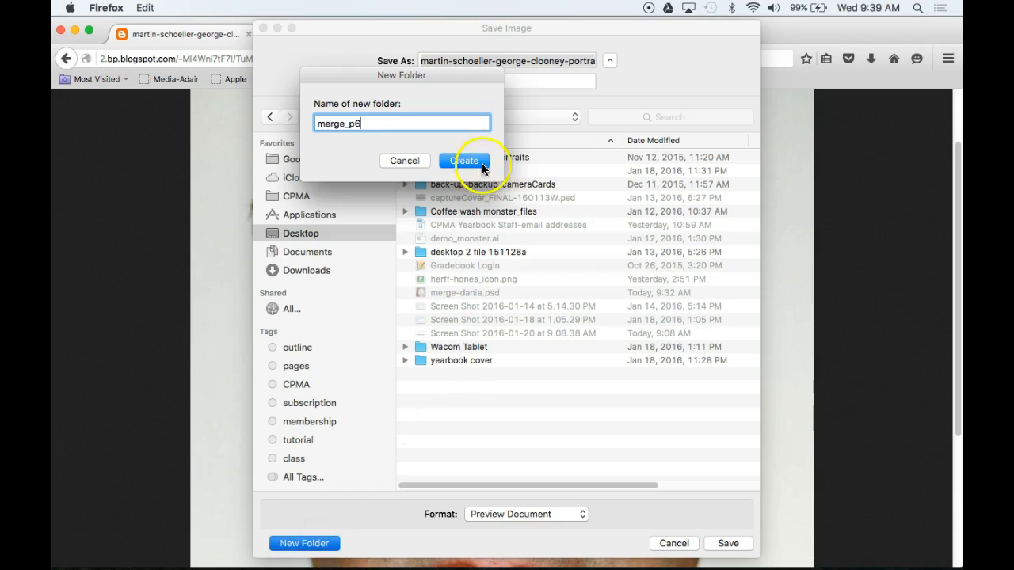
left_click(464, 161)
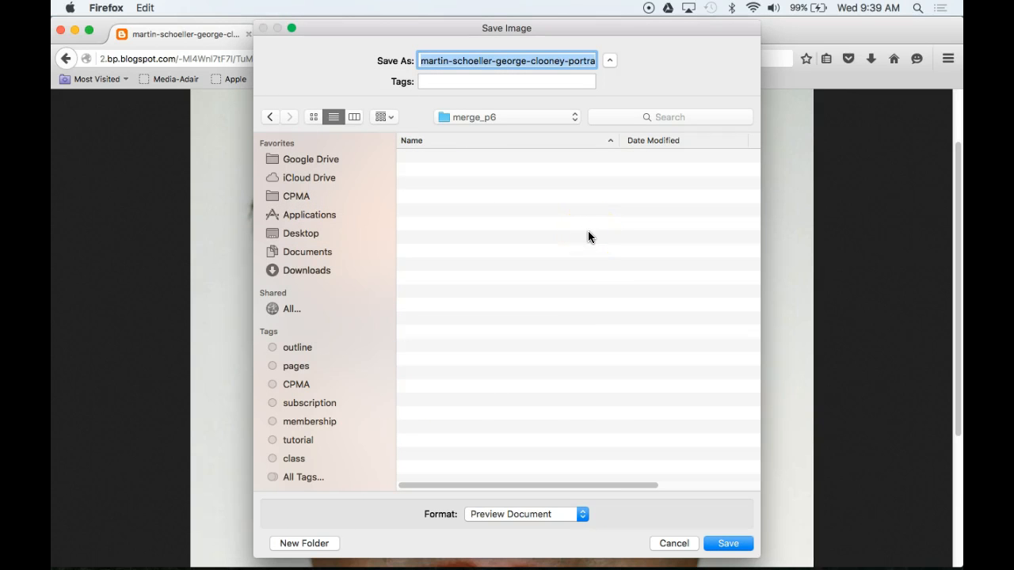
left_click(720, 544)
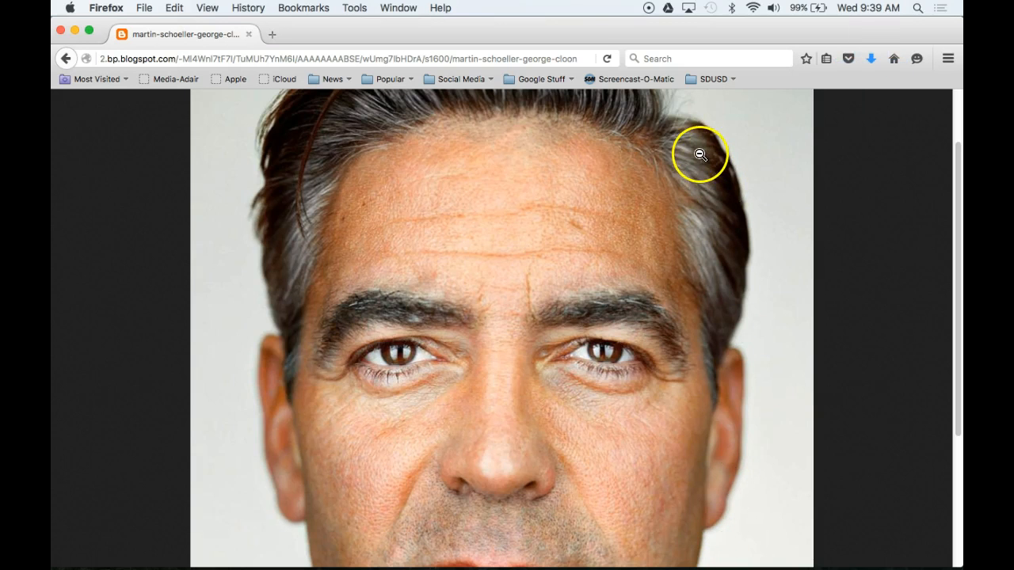
- Return to the image results and change the search to "animal portrait"
left_click(65, 58)
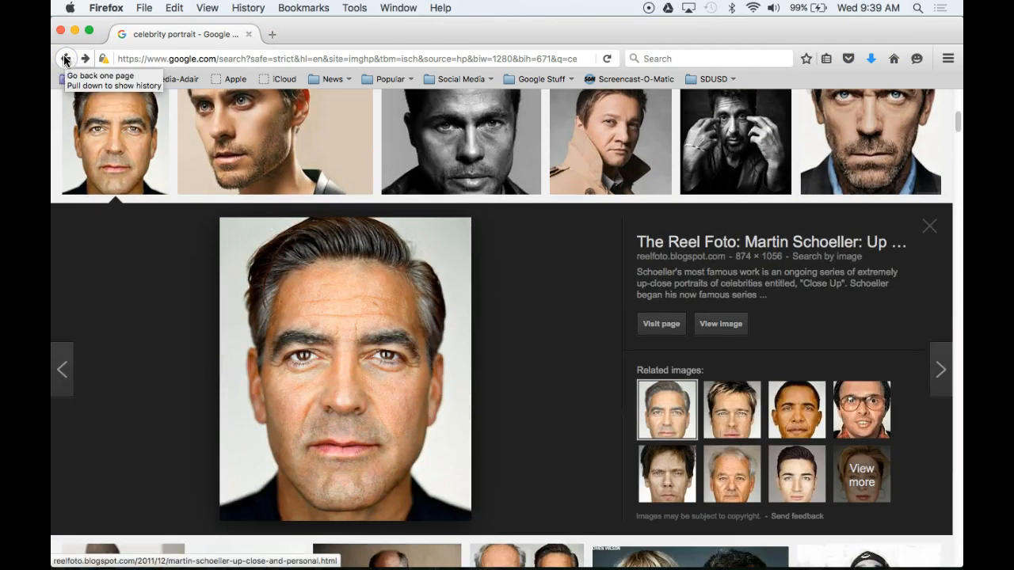
left_click(65, 59)
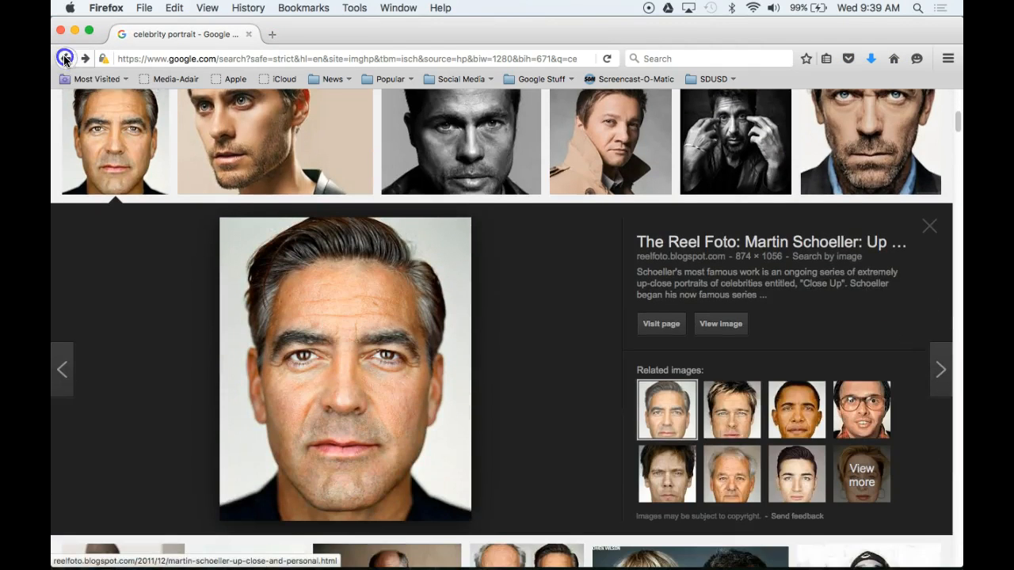
left_click(189, 111)
double_click(188, 111)
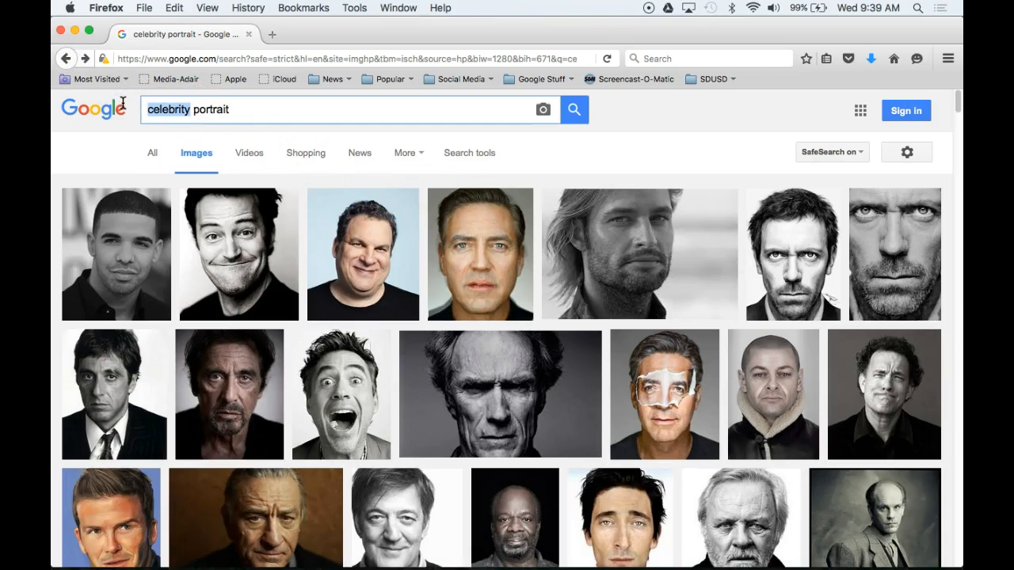
type("animal")
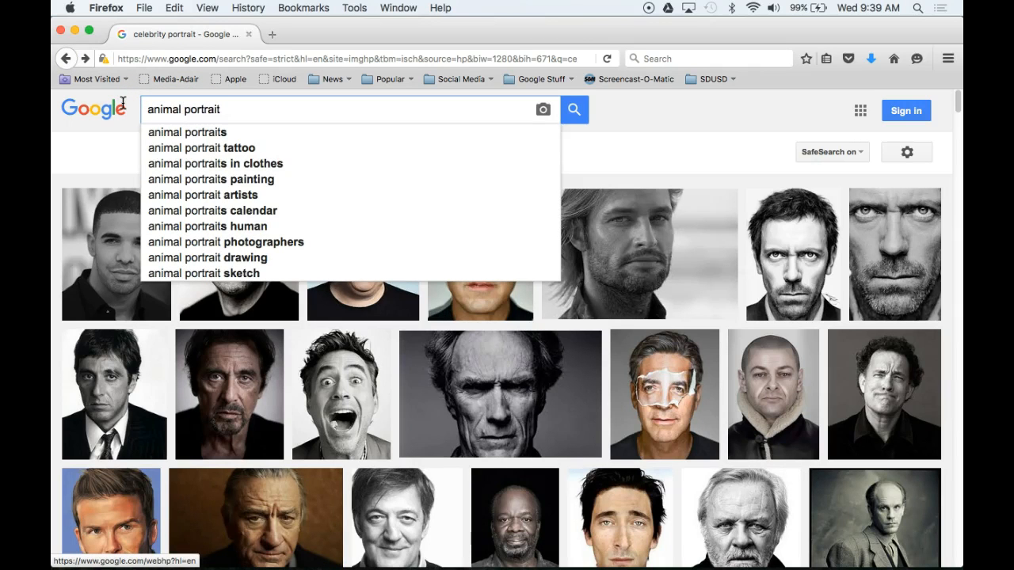
key("Return")
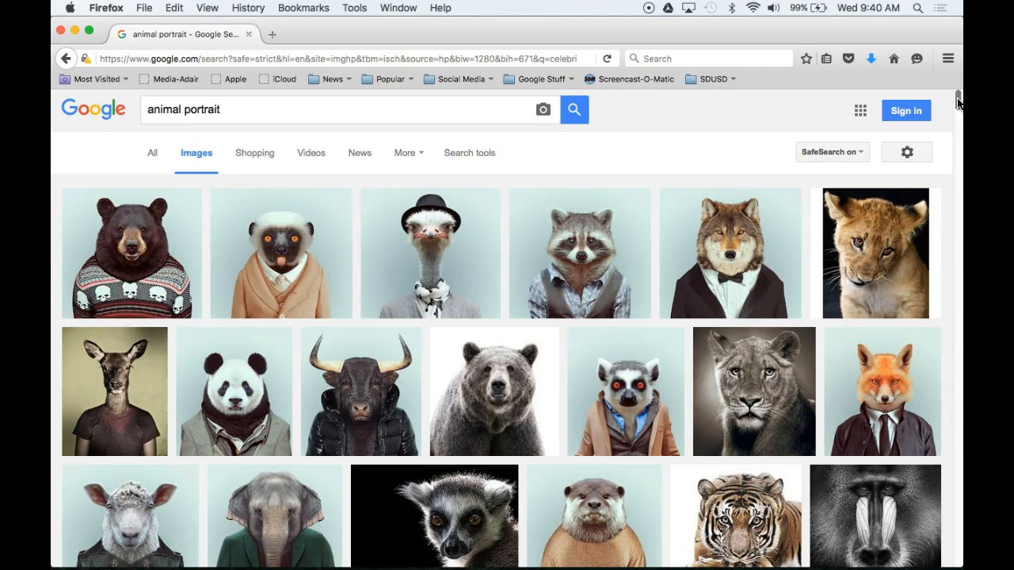
- Limit the animal portrait results to images larger than 1024×768 and browse them for a suitable picture
left_click_drag(957, 103, 952, 67)
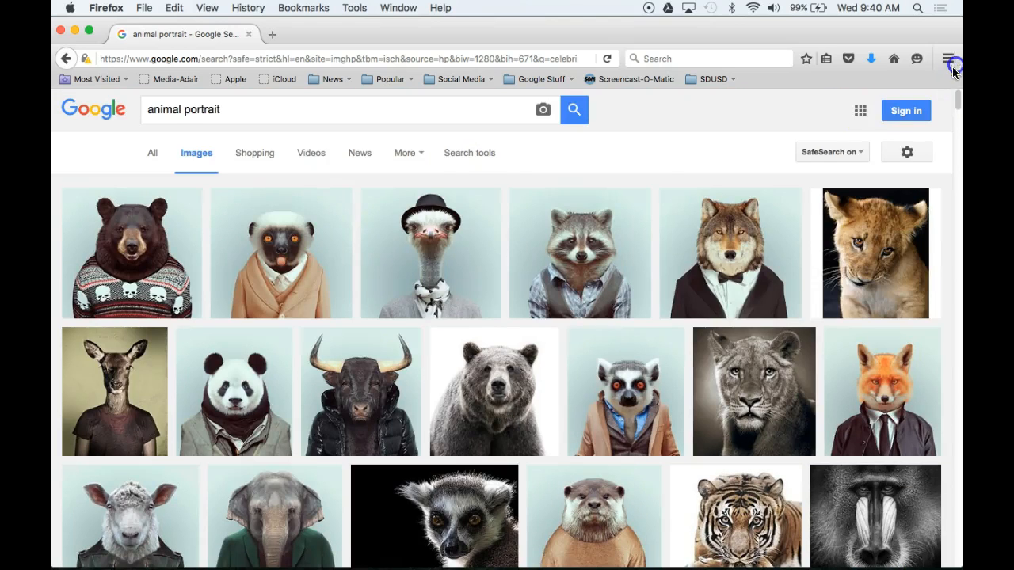
left_click(469, 156)
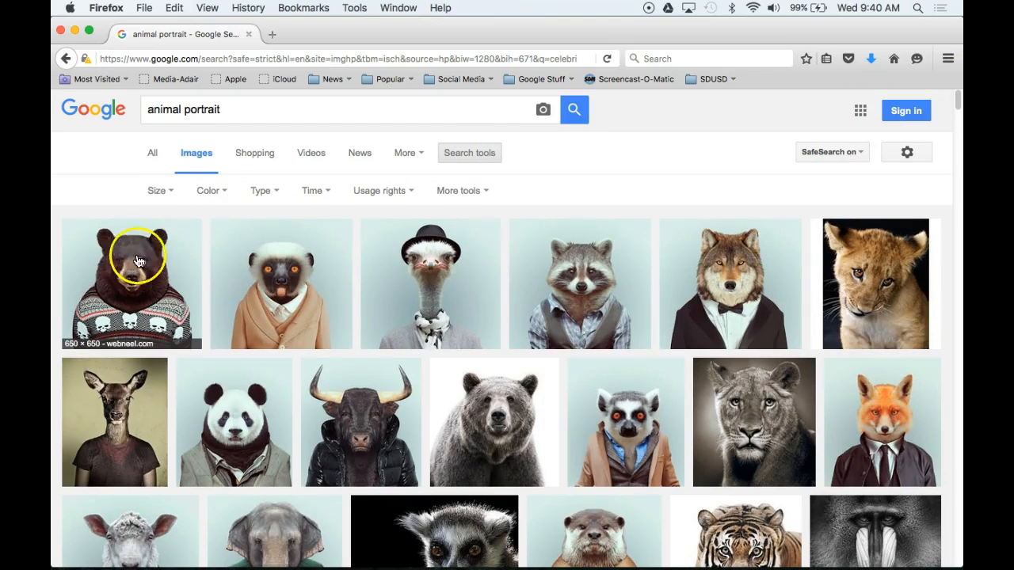
left_click(171, 193)
mouse_move(181, 294)
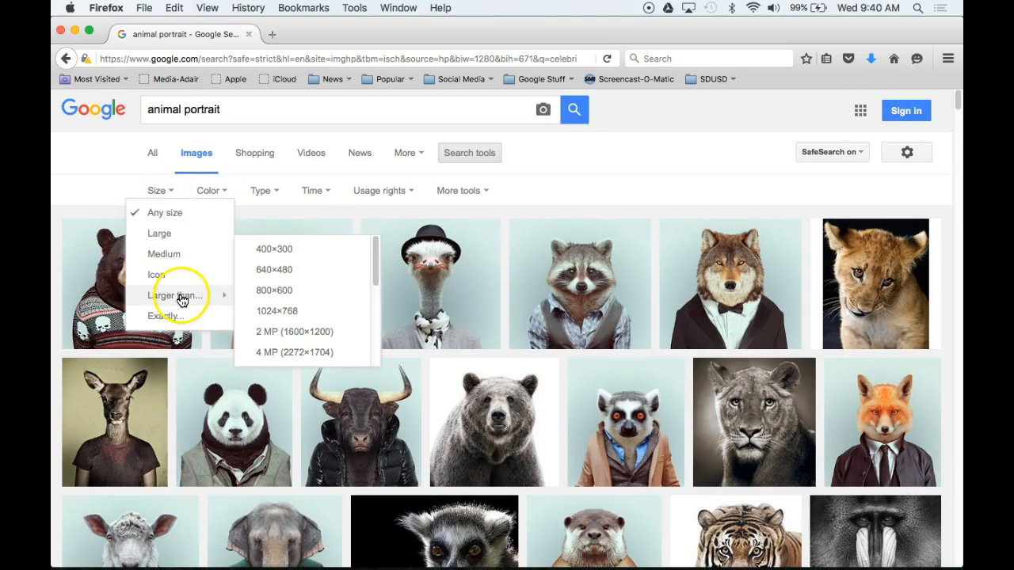
left_click(315, 313)
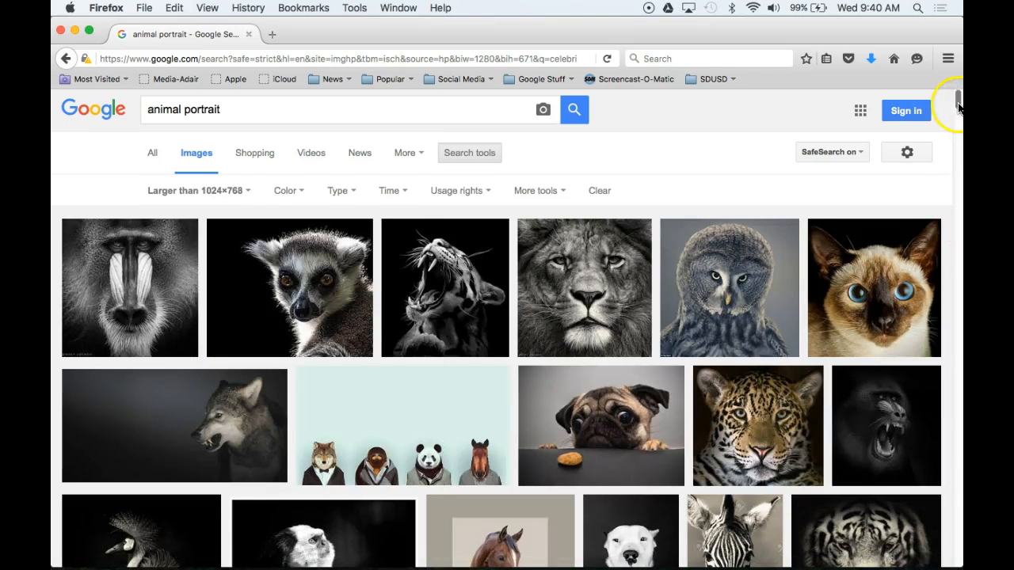
left_click_drag(959, 101, 955, 180)
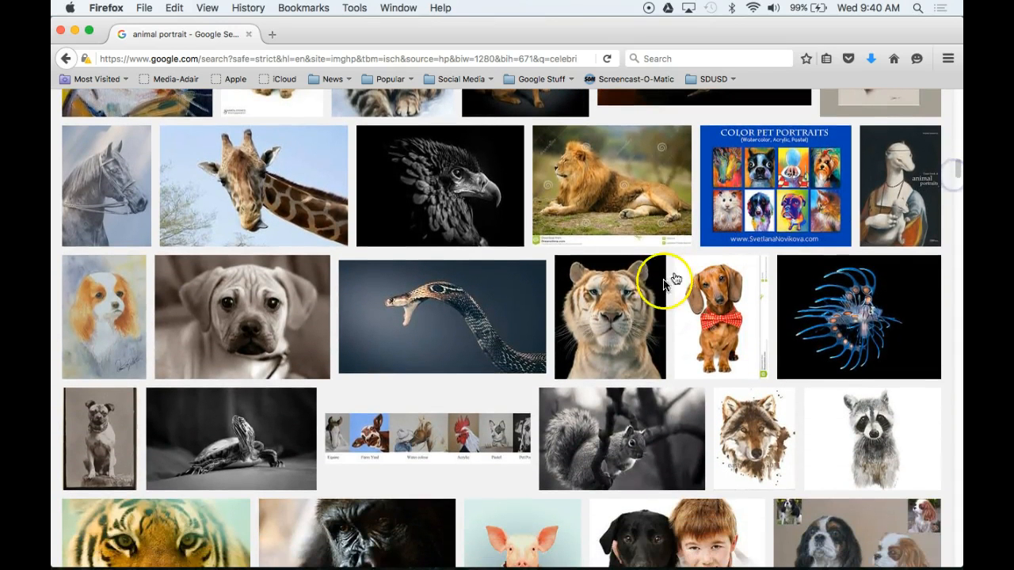
- Open the frontal golden tiger portrait from osopandadesign.com by itself and enlarge it to full size
left_click(618, 306)
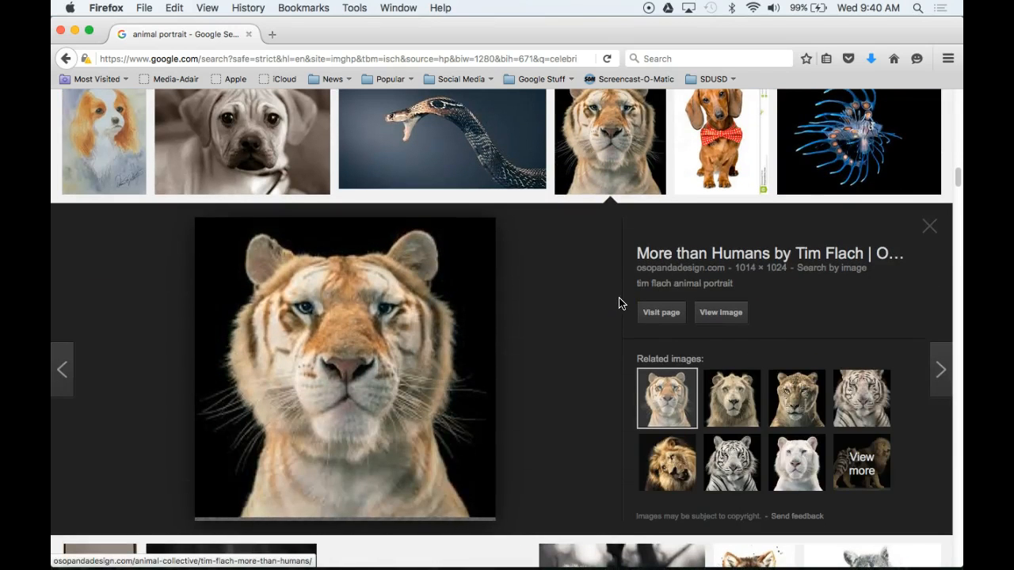
left_click(732, 315)
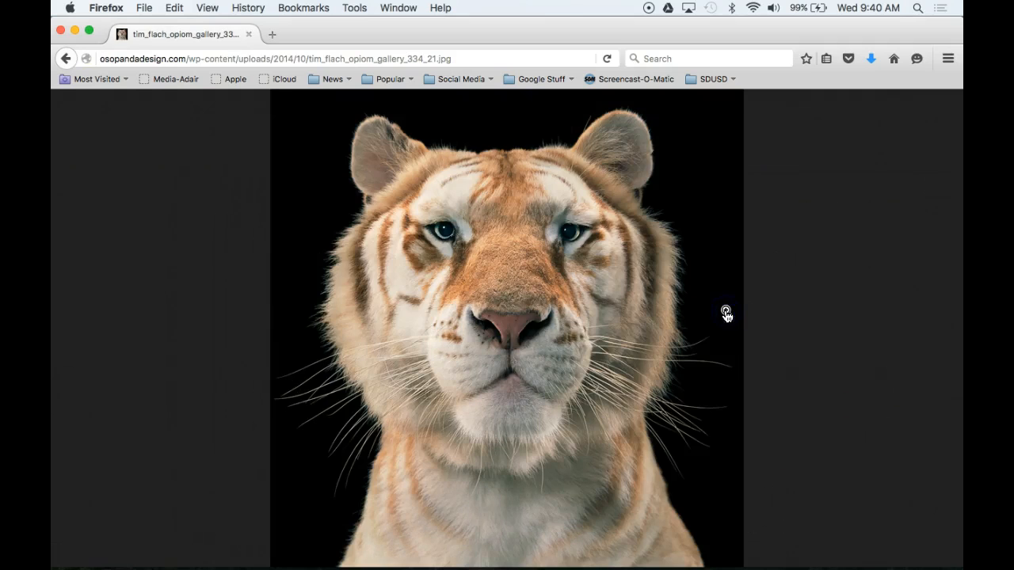
left_click(508, 310)
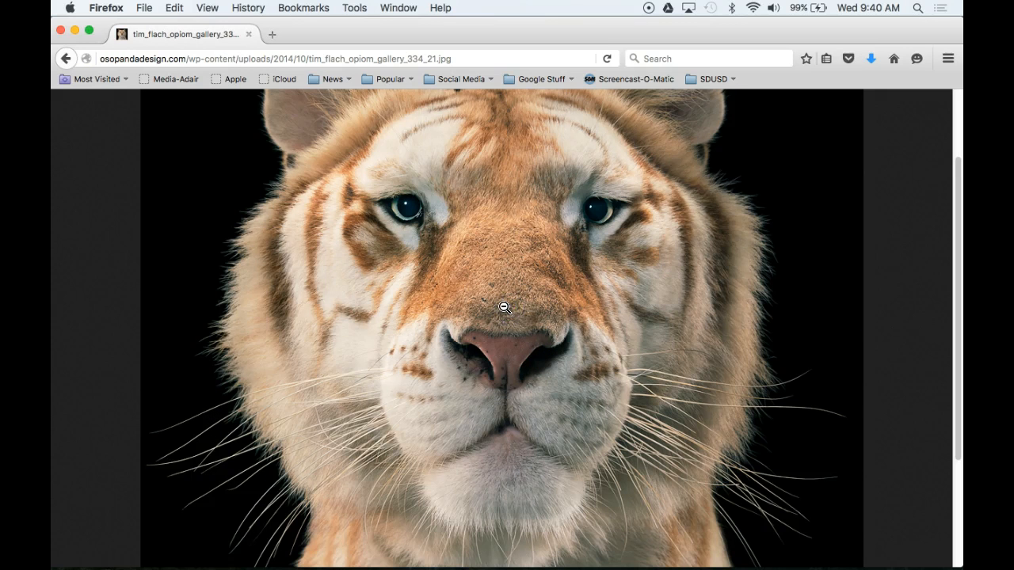
- Save the full-size tiger portrait into the merge_p6 folder, keeping the suggested file name
right_click(504, 305)
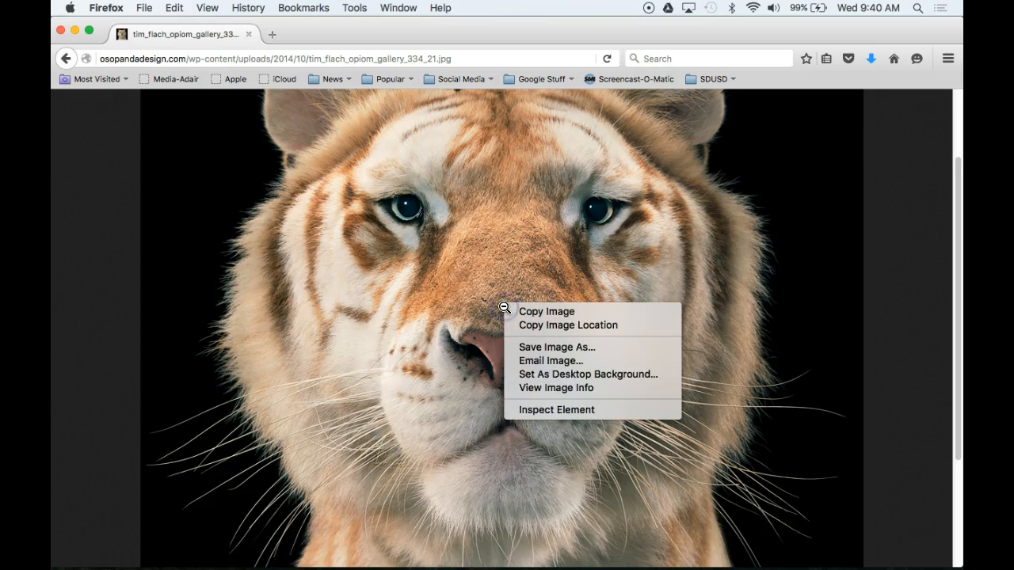
left_click(549, 348)
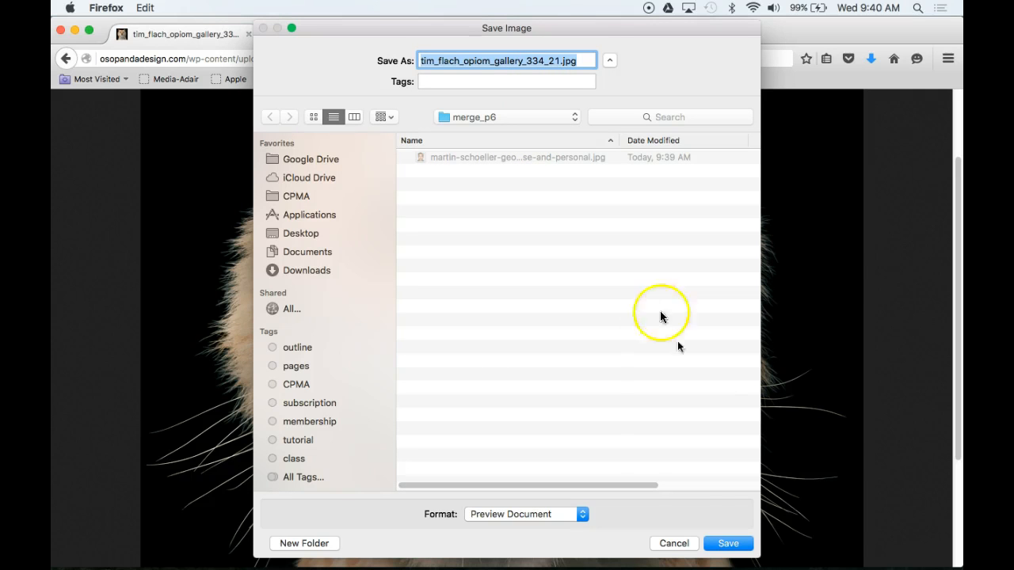
left_click(720, 543)
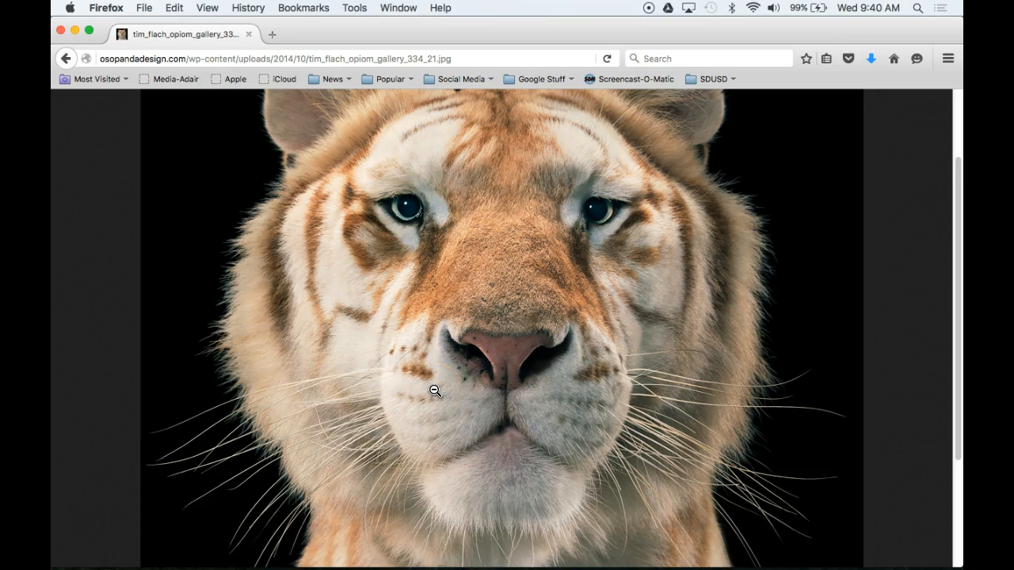
- Quit Firefox and switch to Finder with its window in full screen
key("super+q")
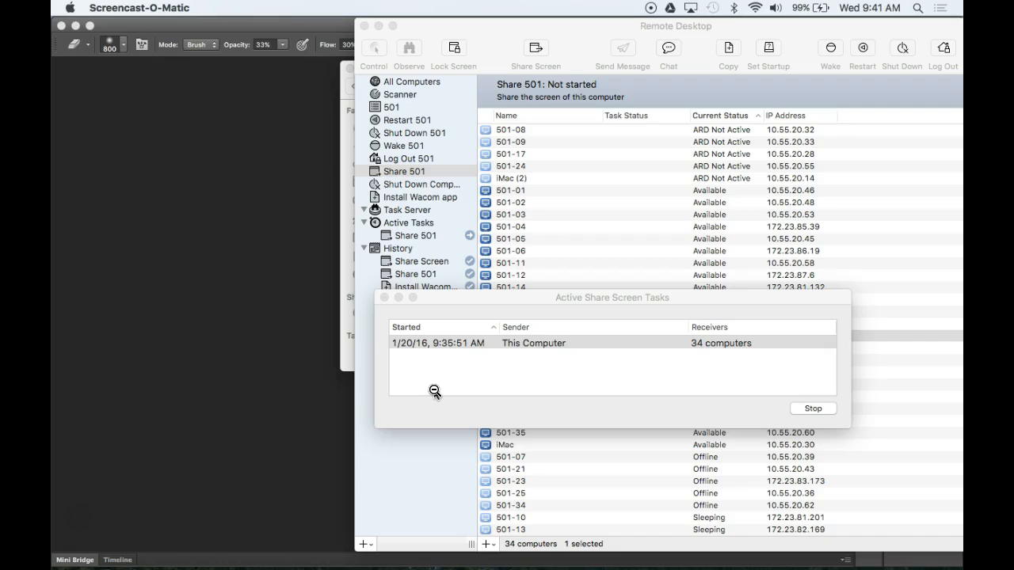
key("super+Tab")
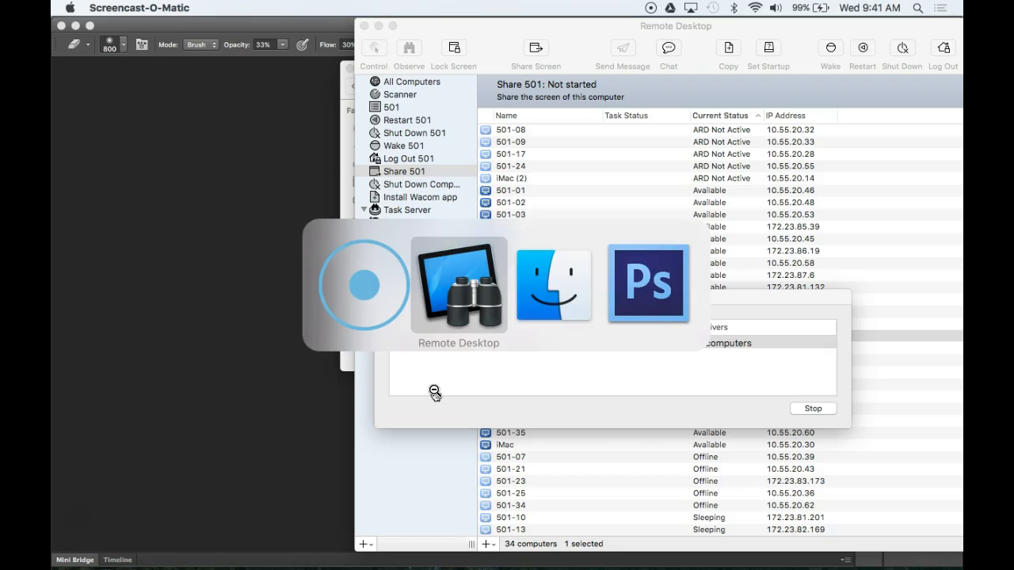
key("super+Tab")
key("super+Tab")
key("super+Tab")
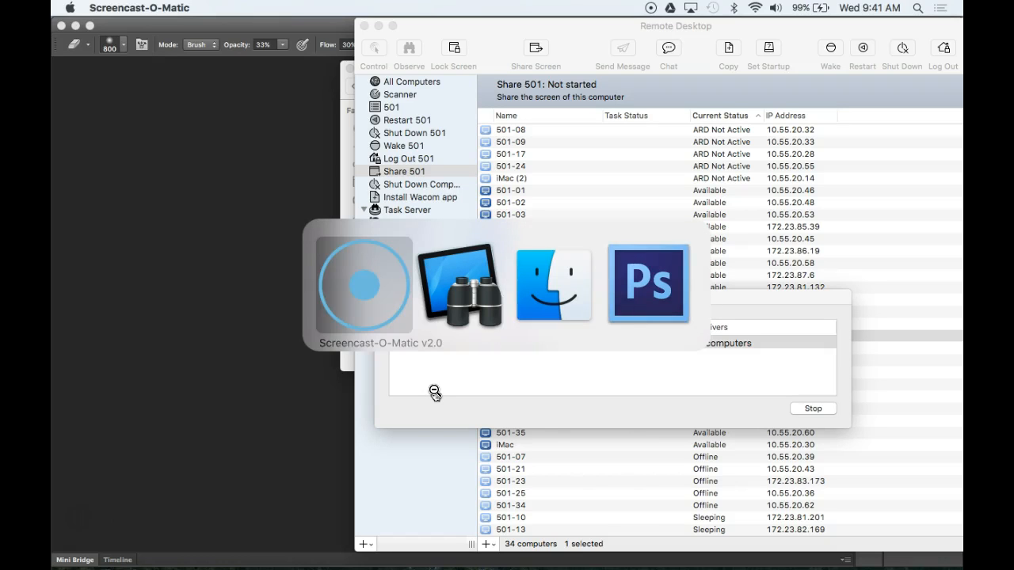
key("super+Tab")
key("super+Tab")
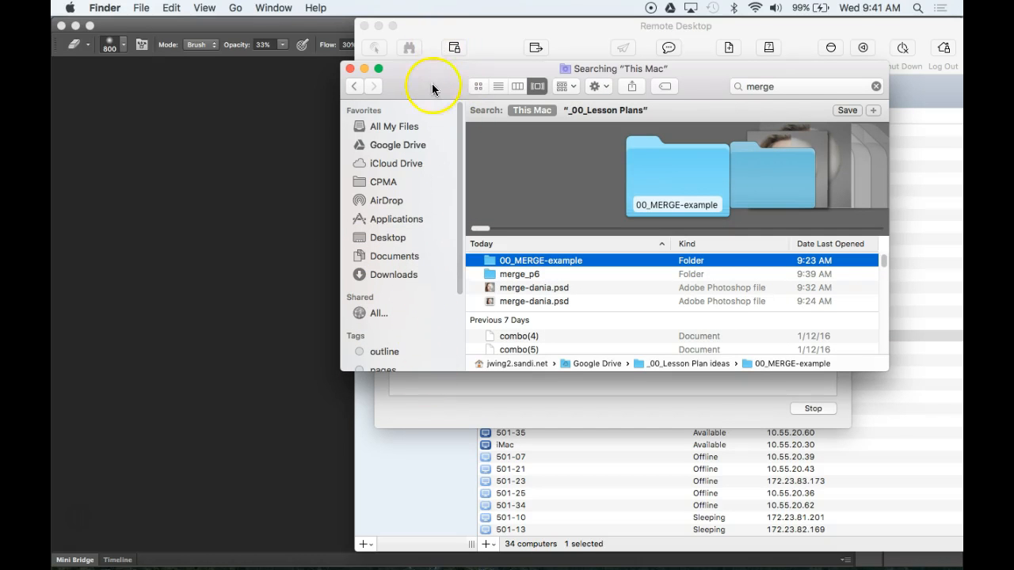
left_click(379, 72)
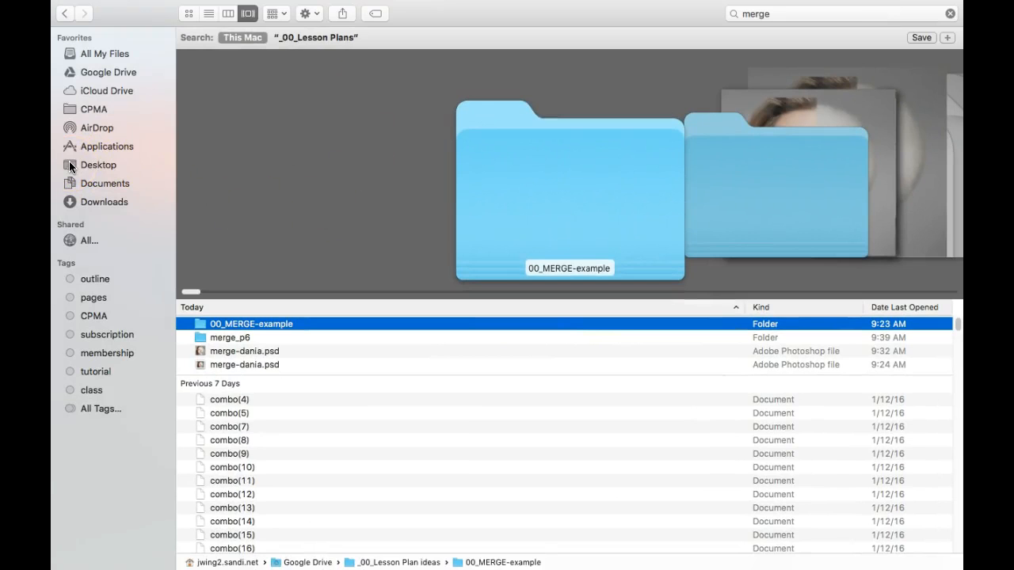
- Show the Desktop folder and compare its icon, list, column and Cover Flow views, finishing in list view
left_click(72, 167)
left_click(188, 15)
left_click(209, 14)
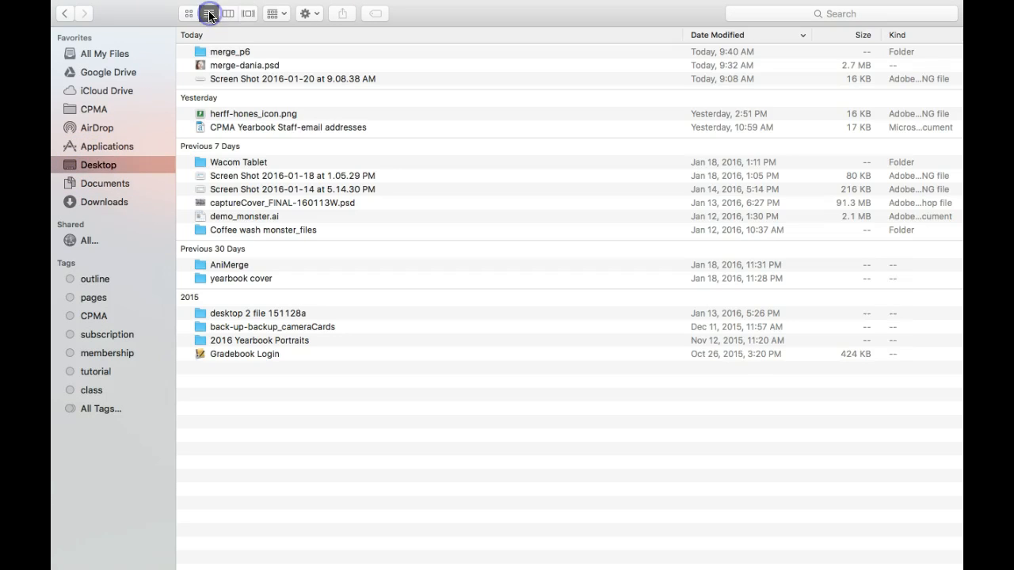
left_click(228, 14)
left_click(247, 14)
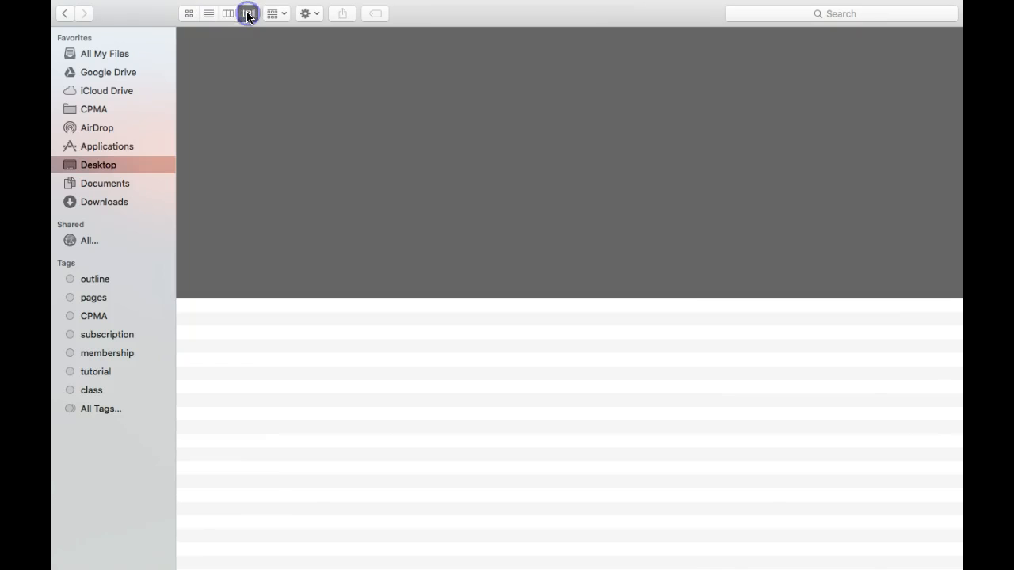
left_click(188, 15)
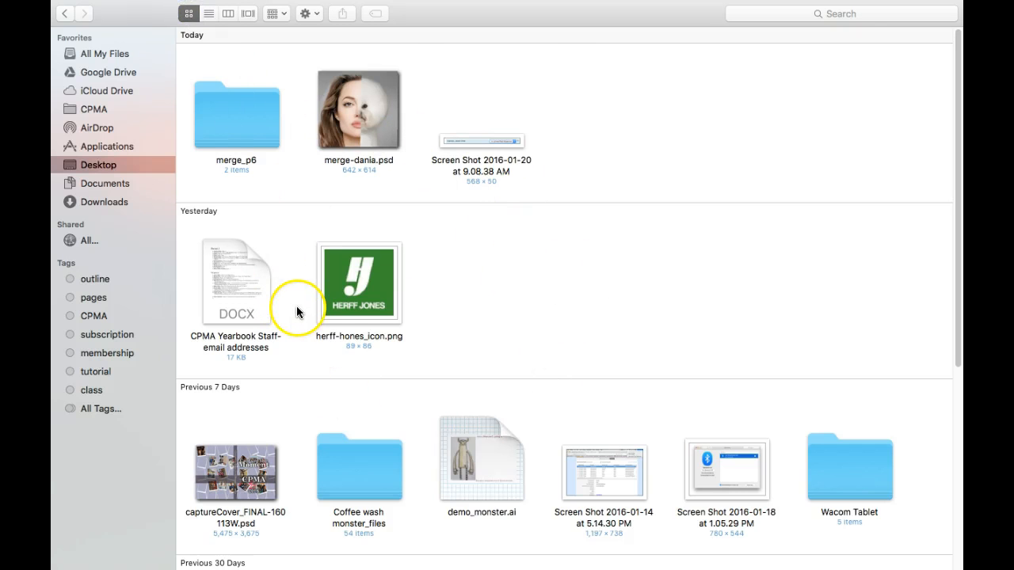
left_click(207, 13)
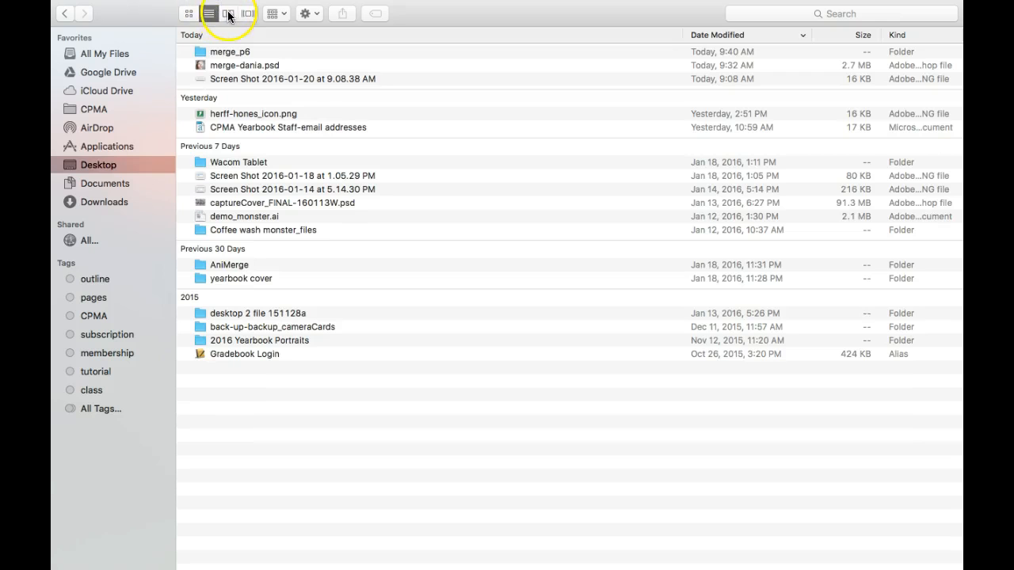
left_click(227, 14)
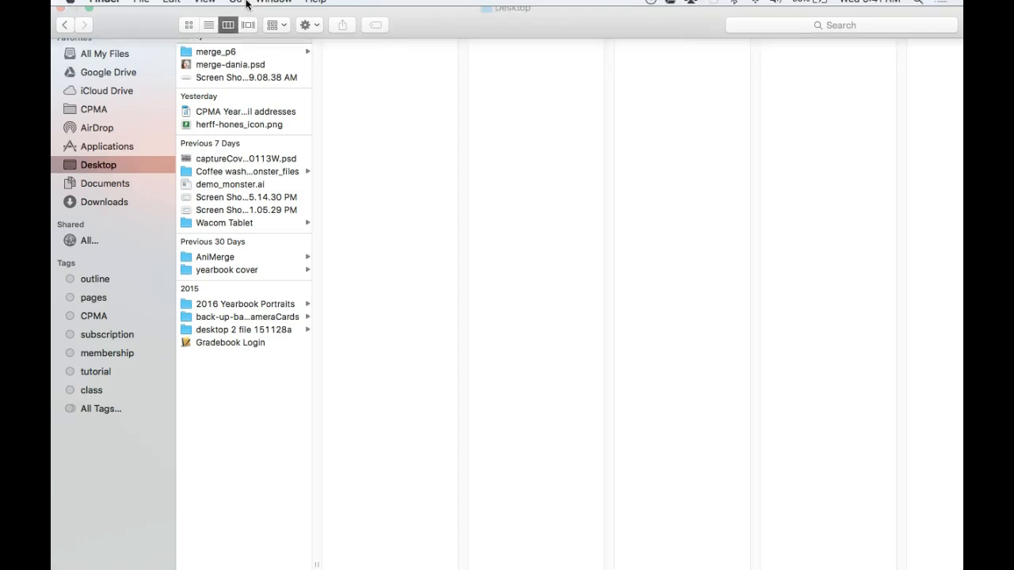
left_click(248, 41)
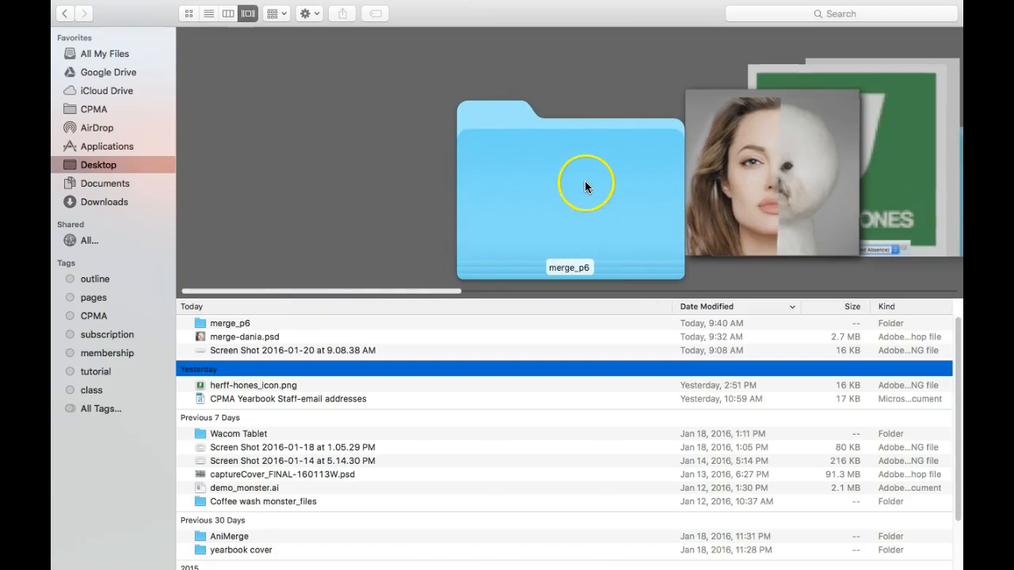
left_click(208, 15)
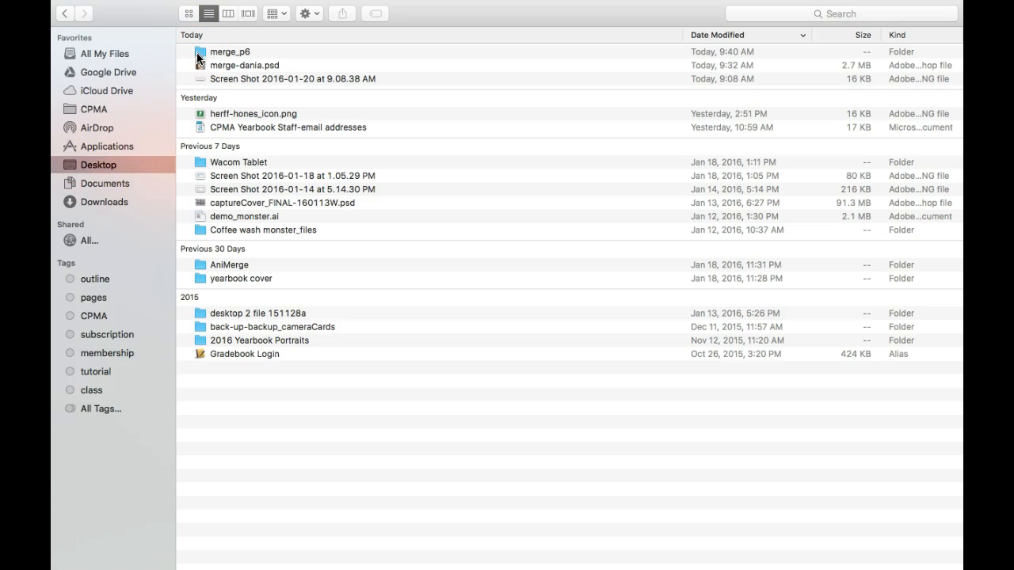
- Open the merge_p6 folder and show the George Clooney portrait's file information with the Open with section expanded
double_click(198, 50)
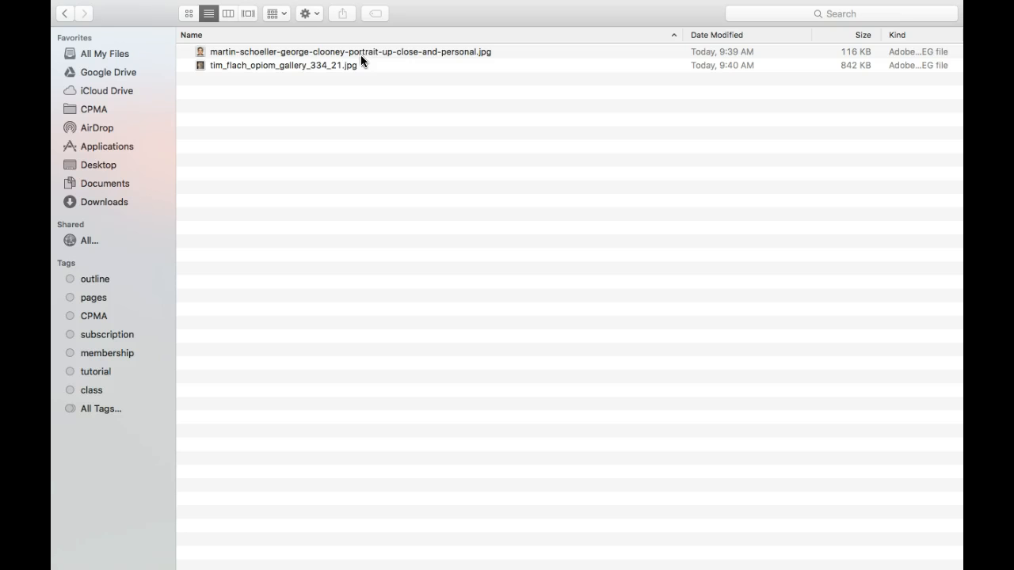
left_click(200, 53)
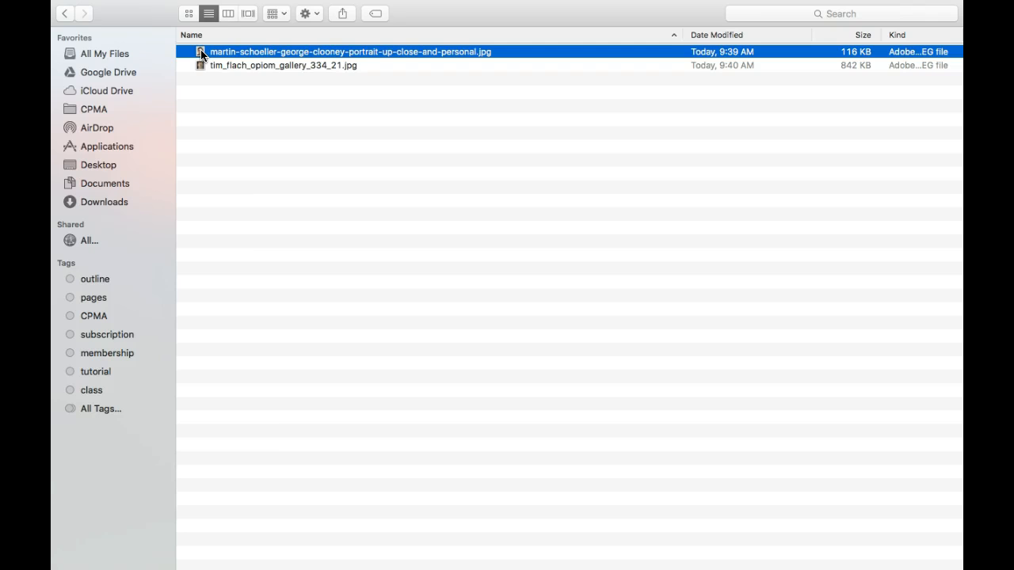
key("super+i")
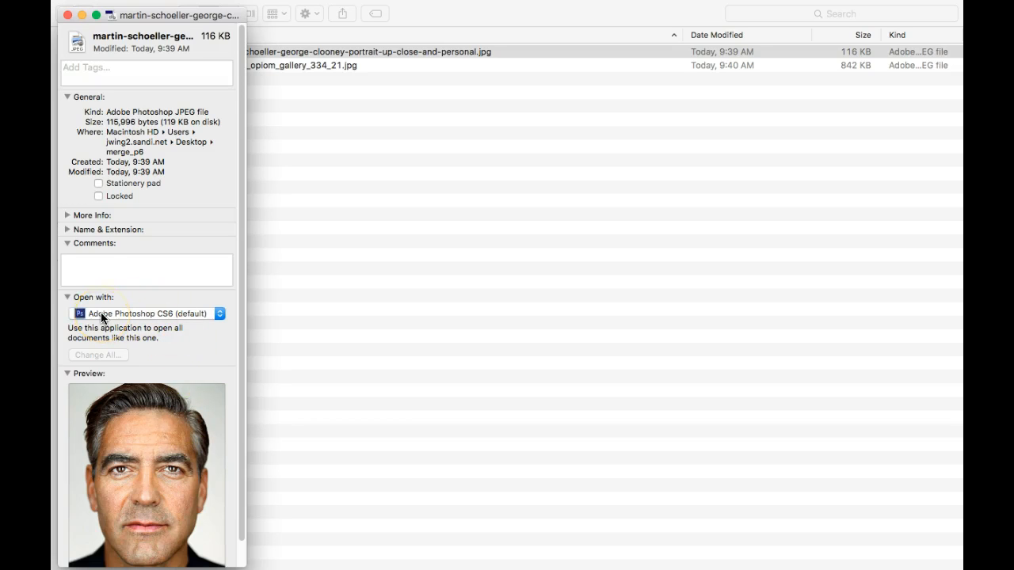
left_click(67, 297)
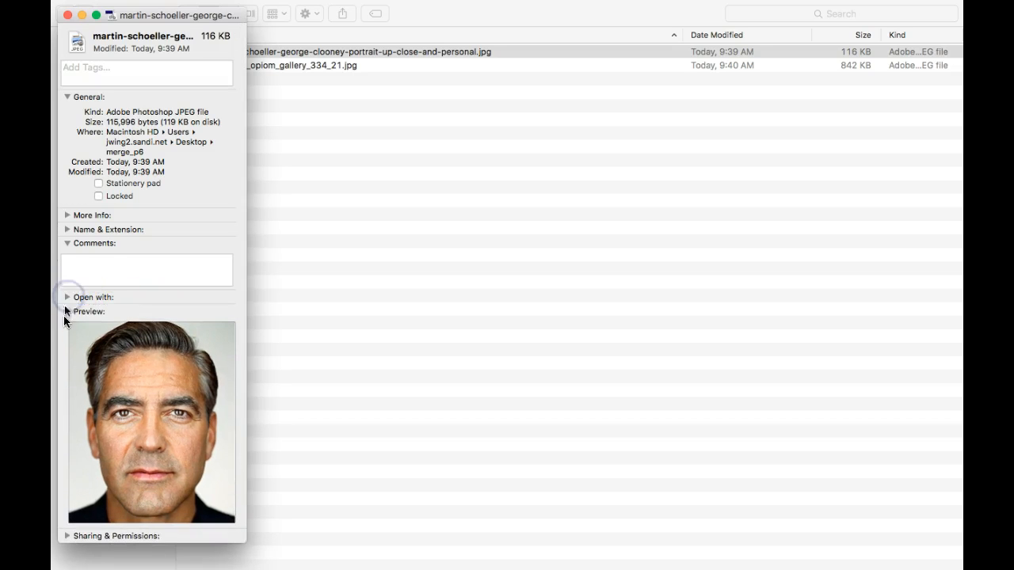
left_click(65, 297)
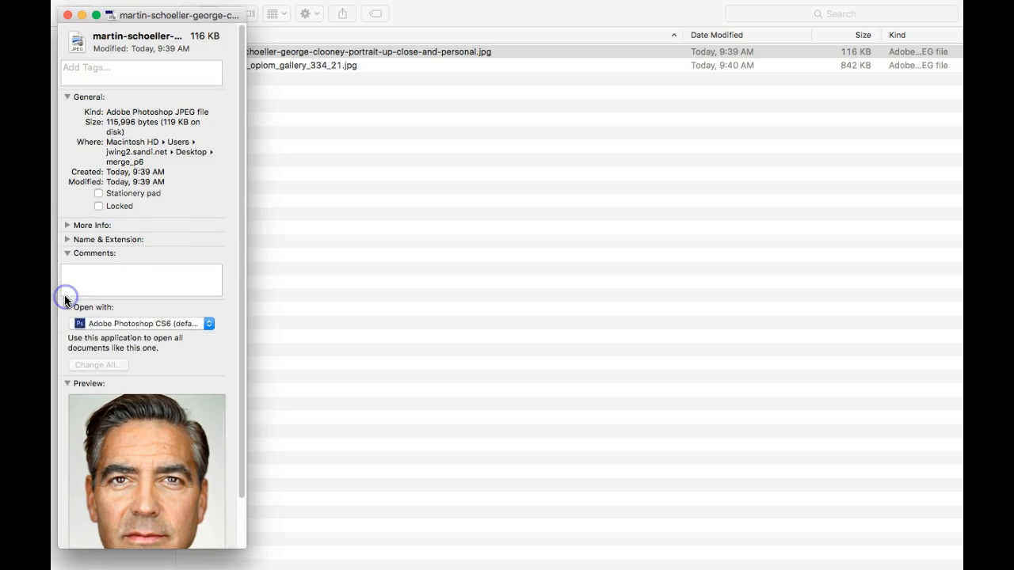
- Set Adobe Photoshop CS6 as the application for opening all files like this JPEG, and close the file information
left_click(131, 326)
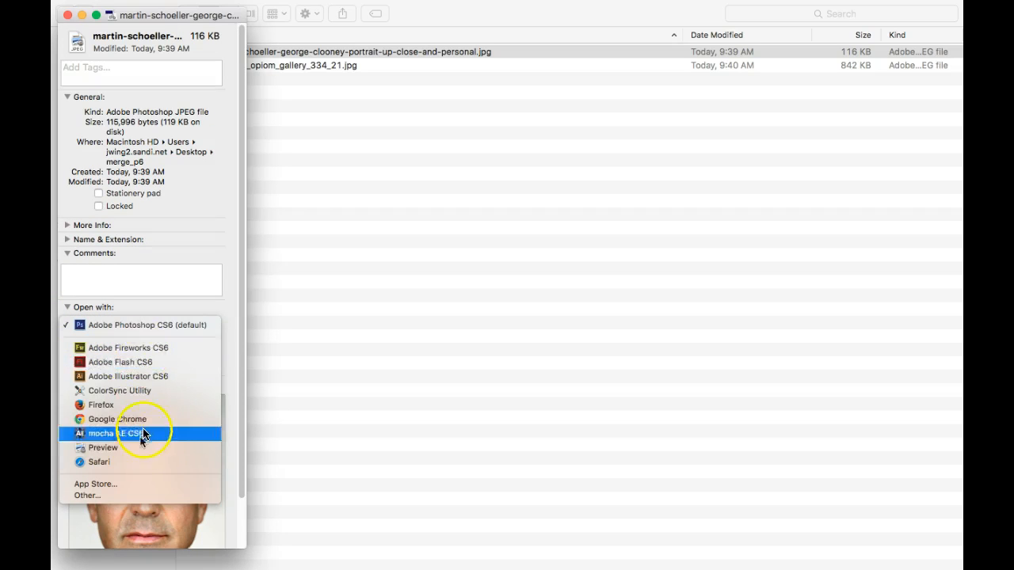
left_click(141, 324)
left_click(102, 364)
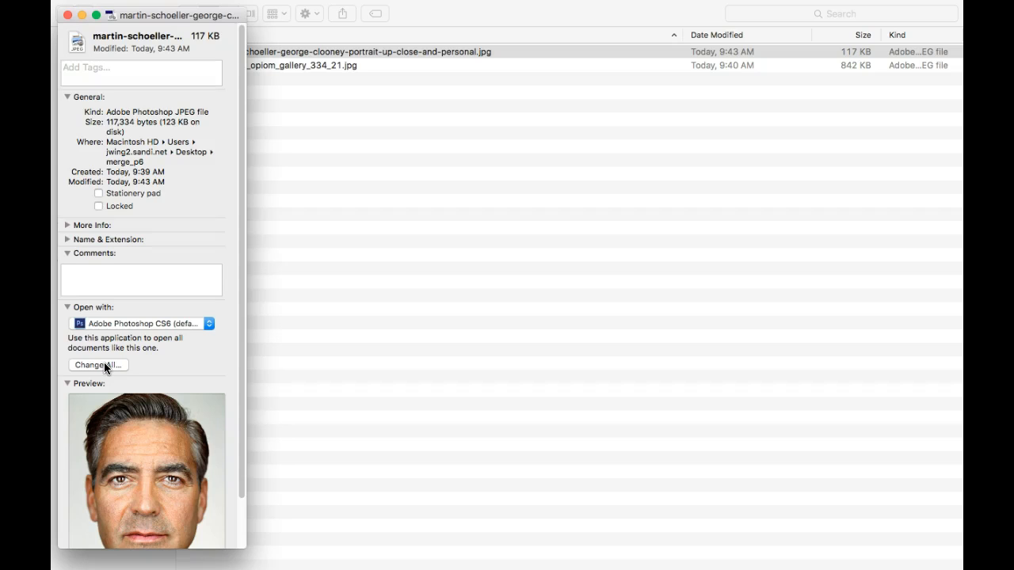
left_click(105, 365)
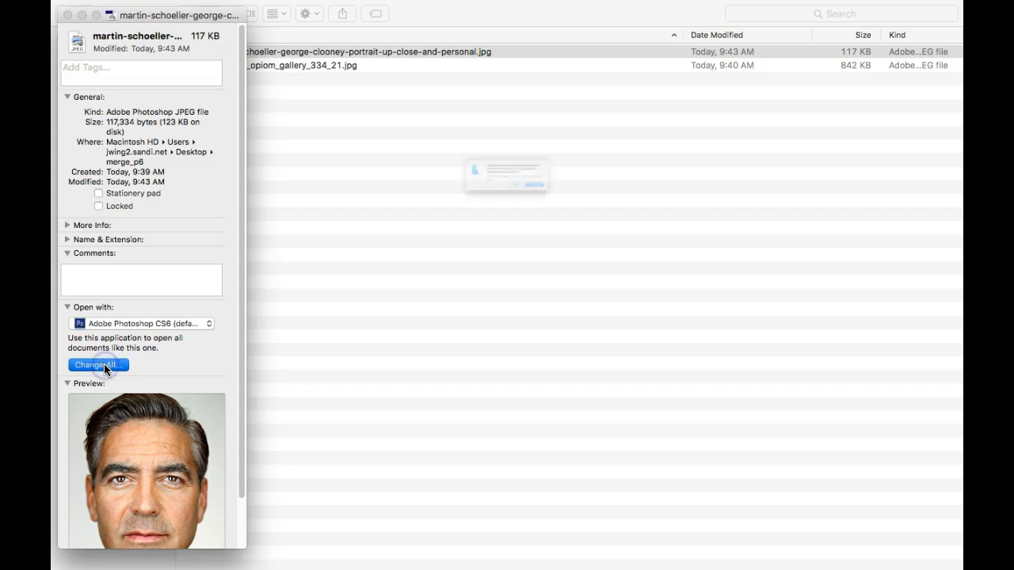
left_click(614, 212)
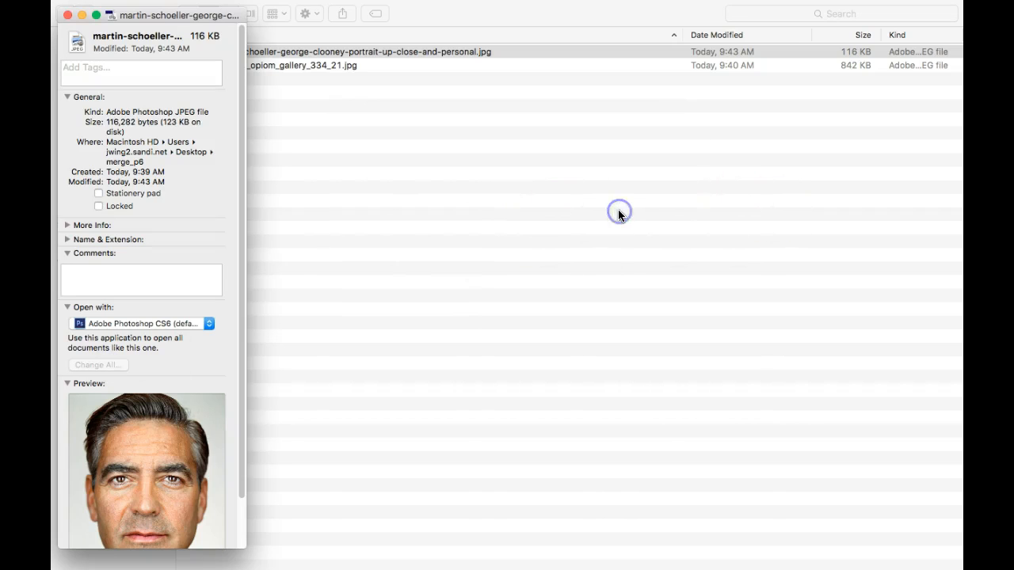
left_click(68, 16)
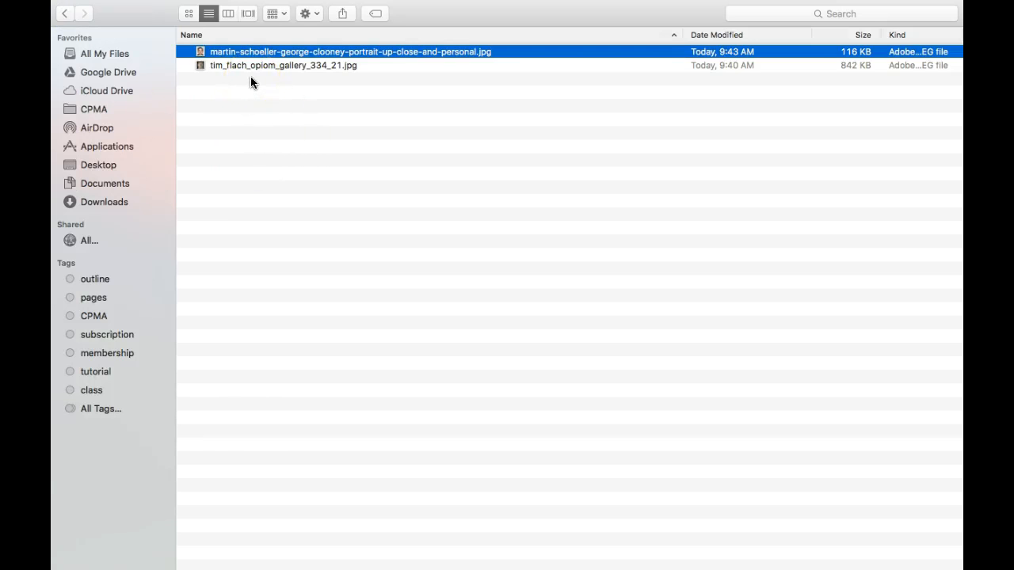
- Open both portraits from merge_p6 together in Adobe Photoshop CS6 and collapse the Properties panel covering the layers
left_click(200, 67, "super")
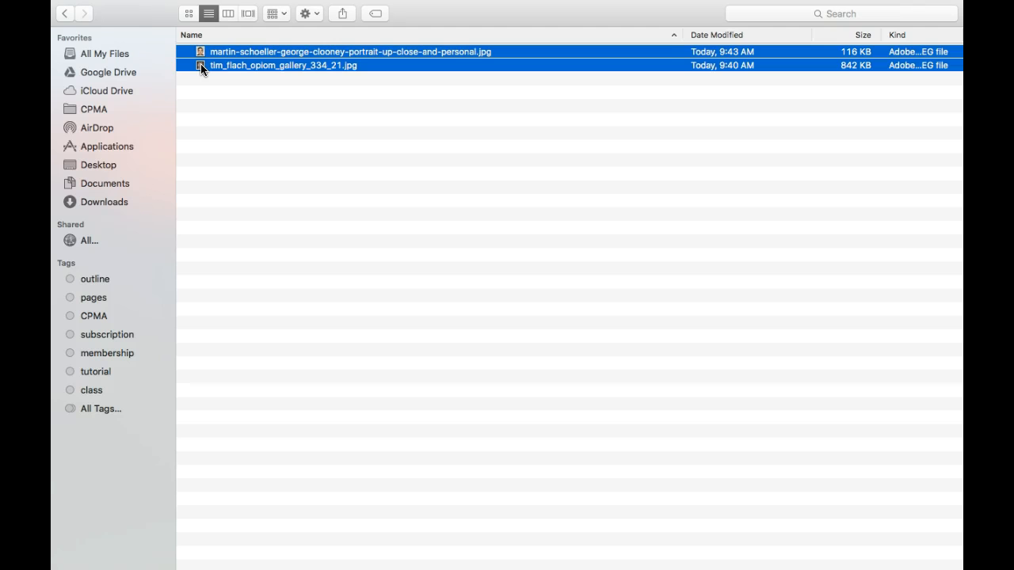
double_click(200, 67)
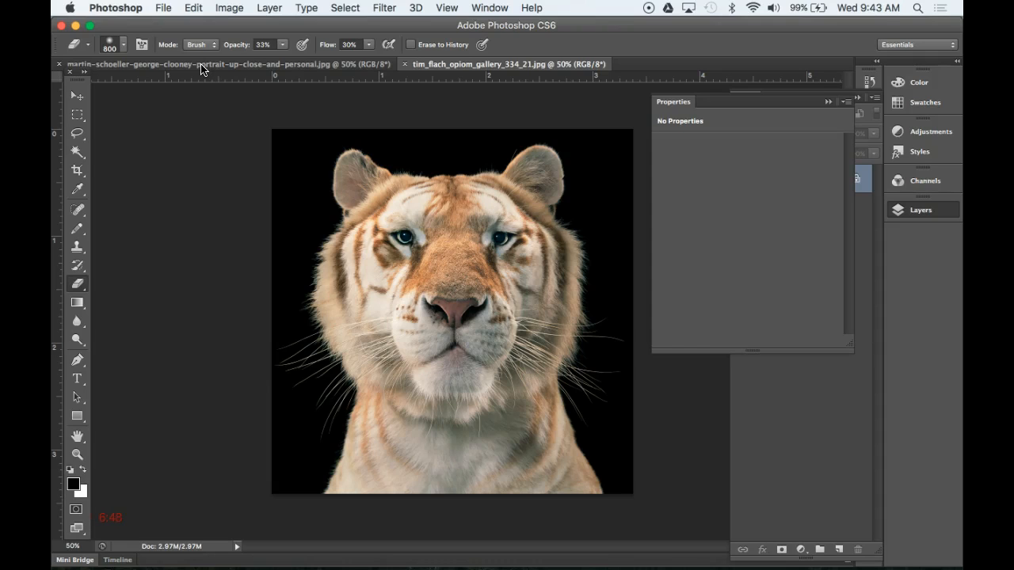
left_click(365, 71)
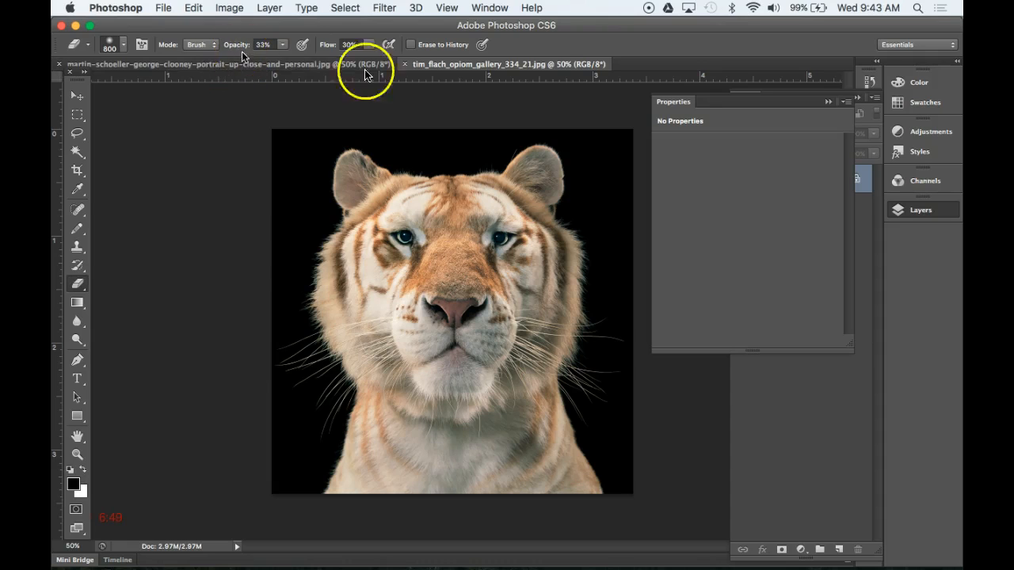
left_click(830, 103)
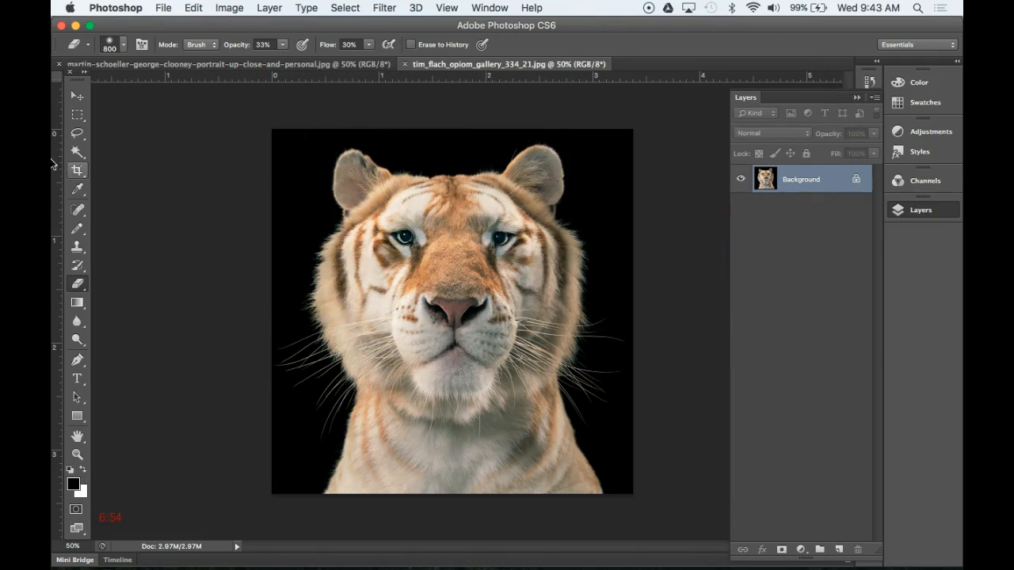
- Activate the Move tool and view the George Clooney document, returning to the tiger document
left_click(77, 96)
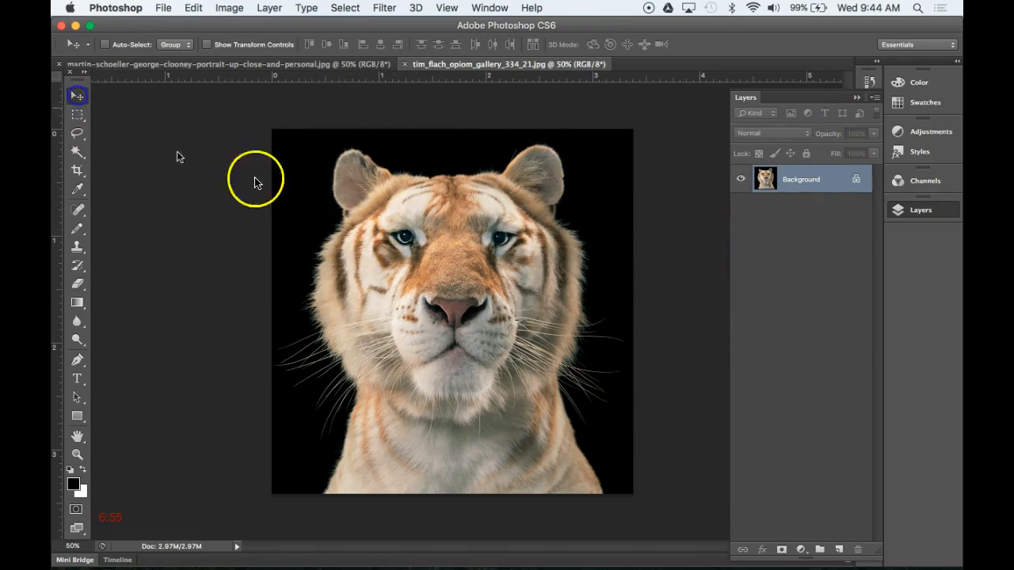
left_click(119, 65)
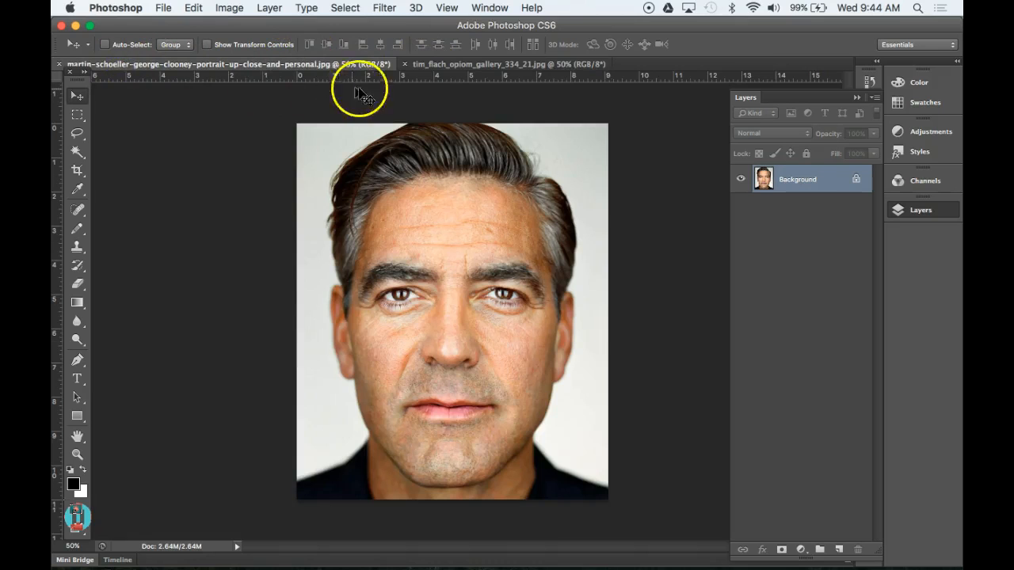
left_click(435, 65)
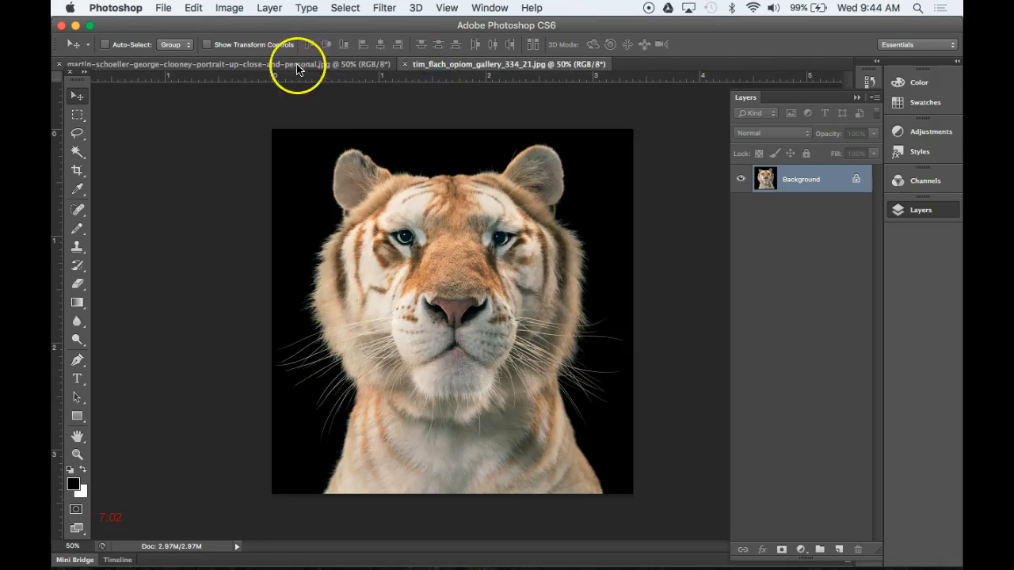
- Copy the whole George Clooney portrait and paste it into the tiger document, accepting the colour profile conversion
left_click(276, 65)
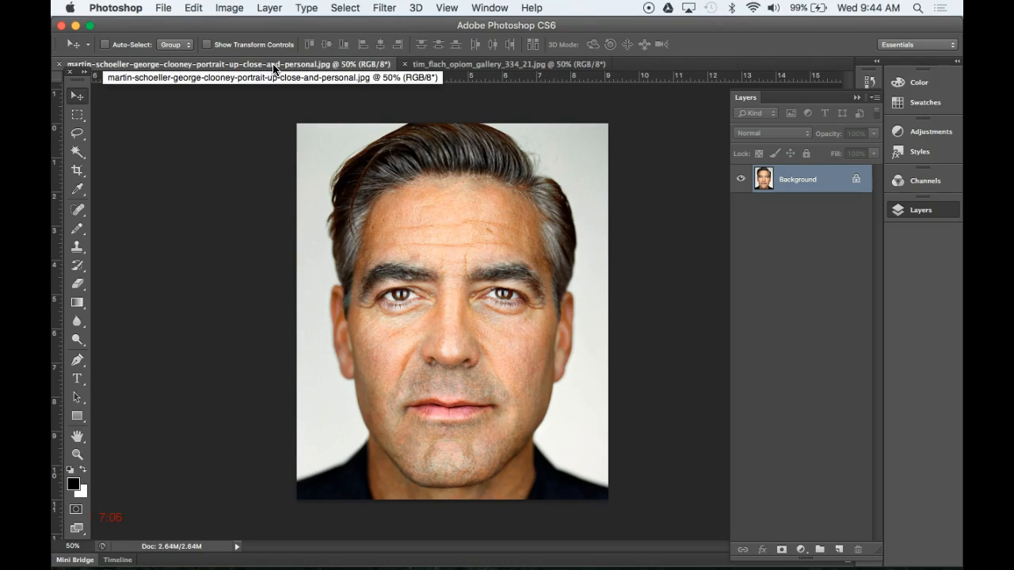
left_click(489, 65)
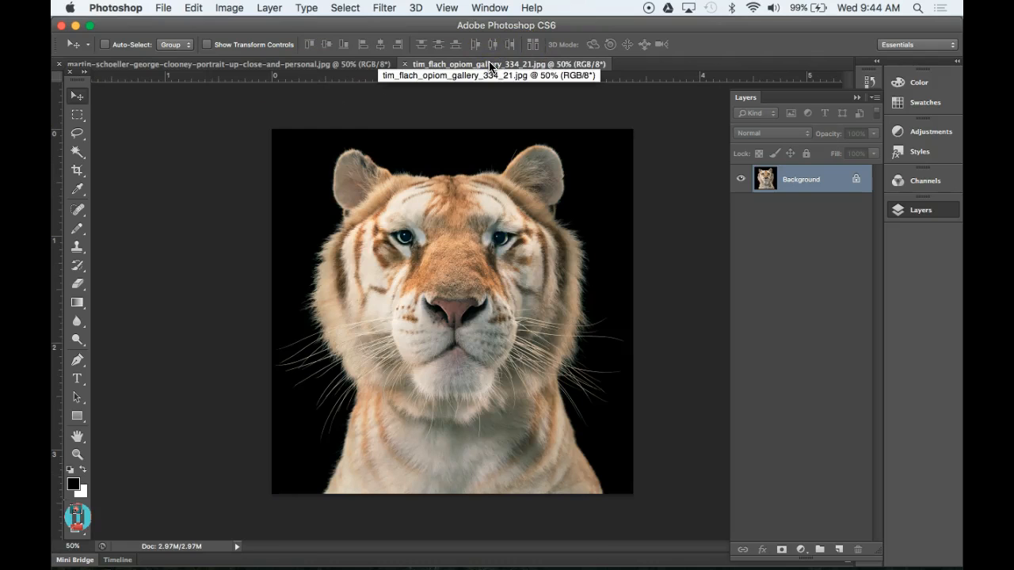
left_click(243, 66)
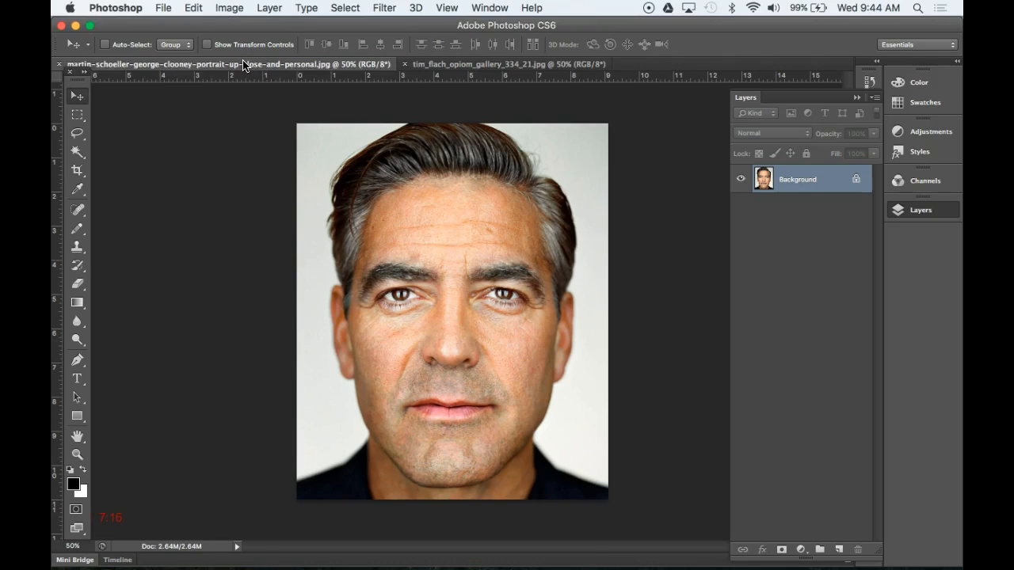
left_click(280, 174)
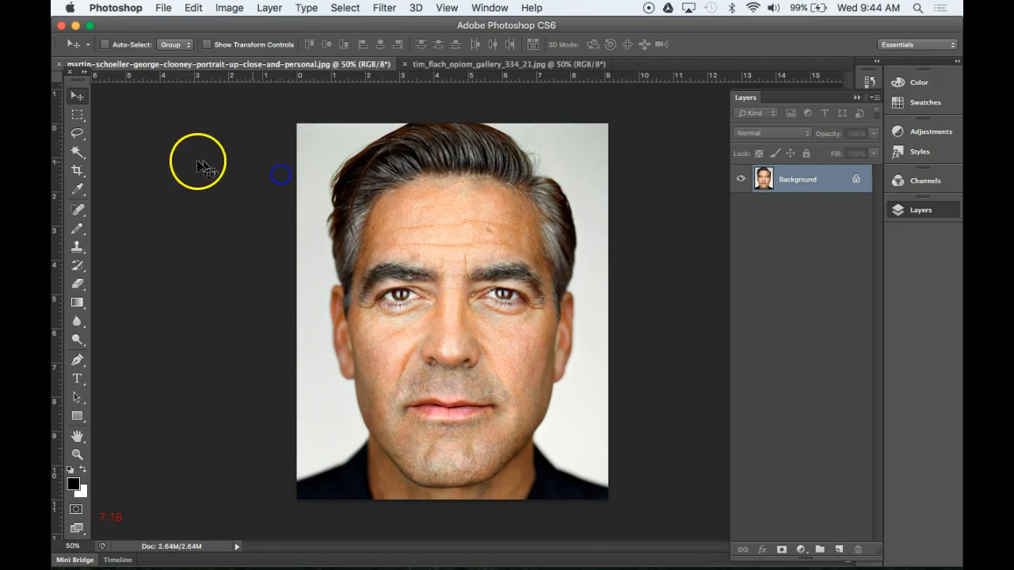
left_click(77, 115)
key("super+a")
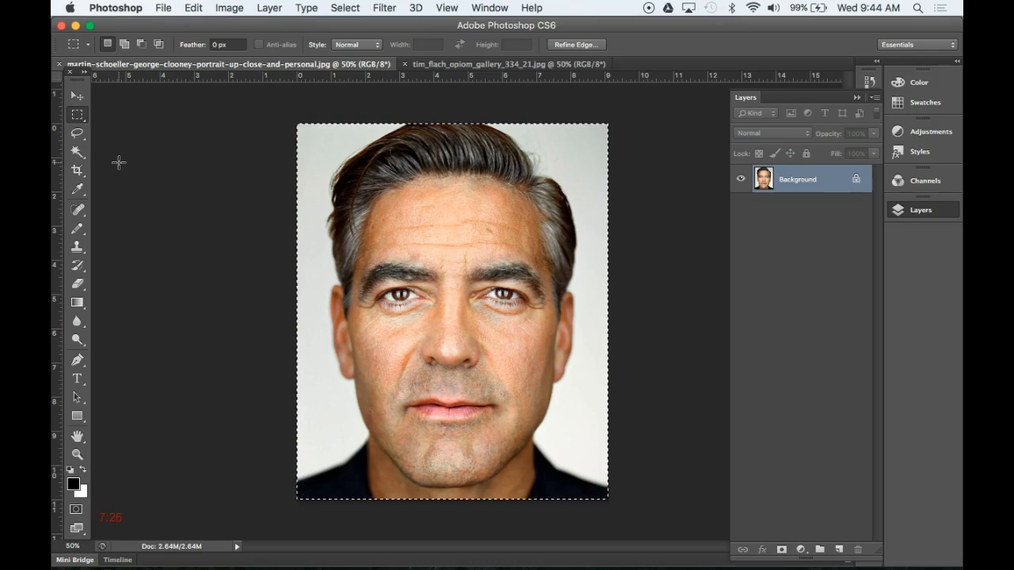
left_click(450, 67)
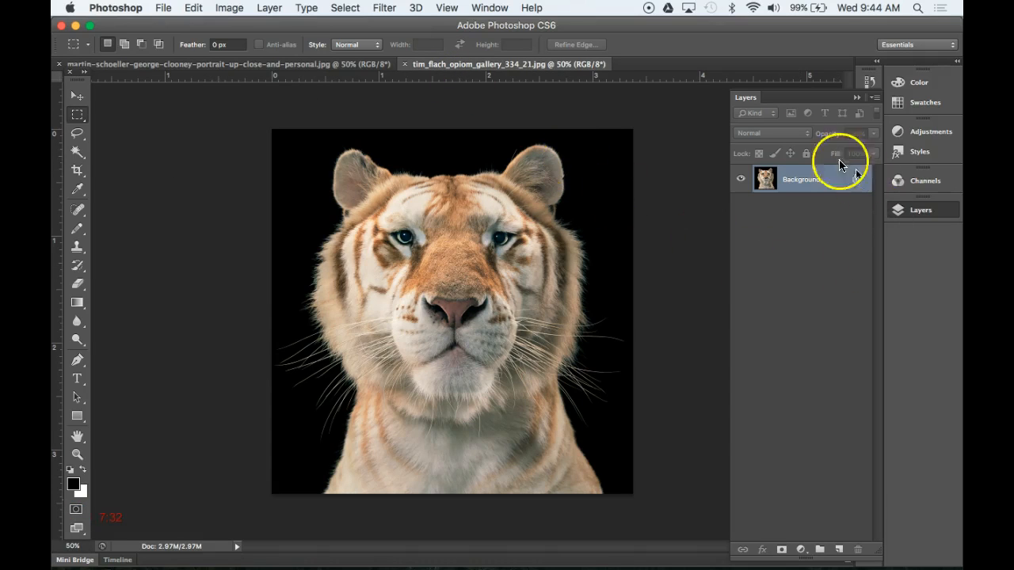
key("super+v")
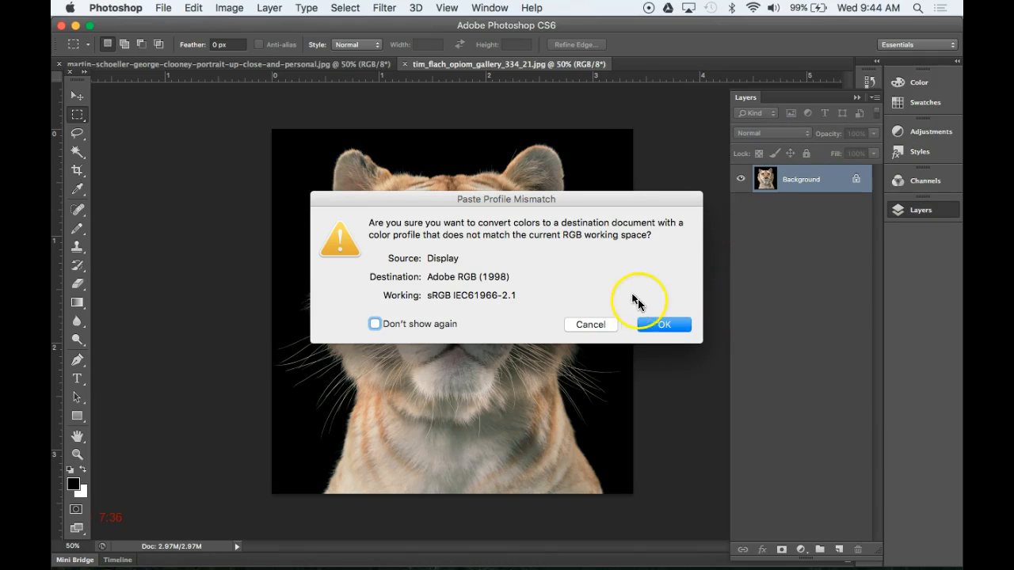
left_click(658, 324)
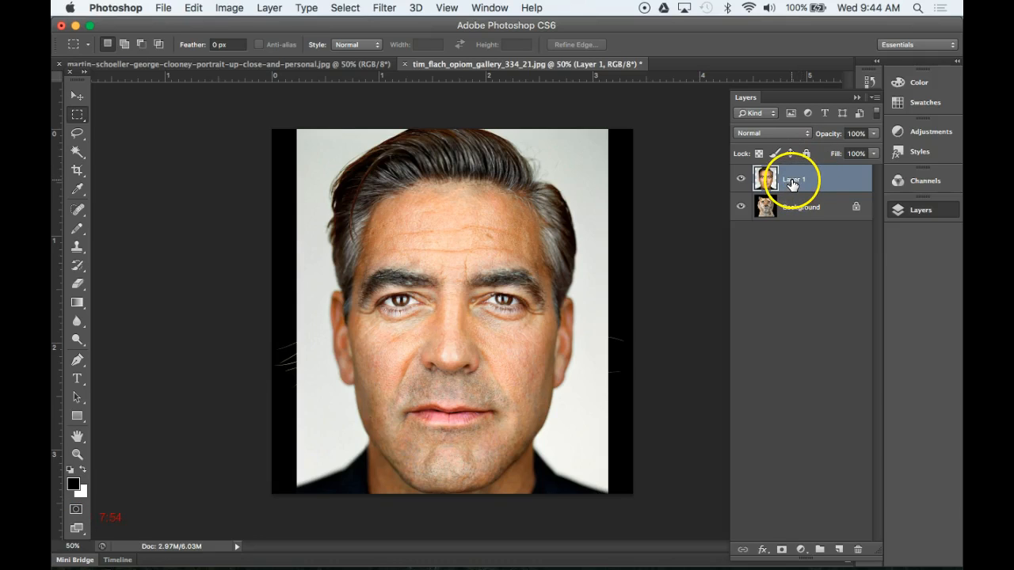
- Rename the pasted portrait layer as george and convert the Background into a layer named tiger
double_click(792, 180)
key("Return")
left_click_drag(789, 180, 801, 210)
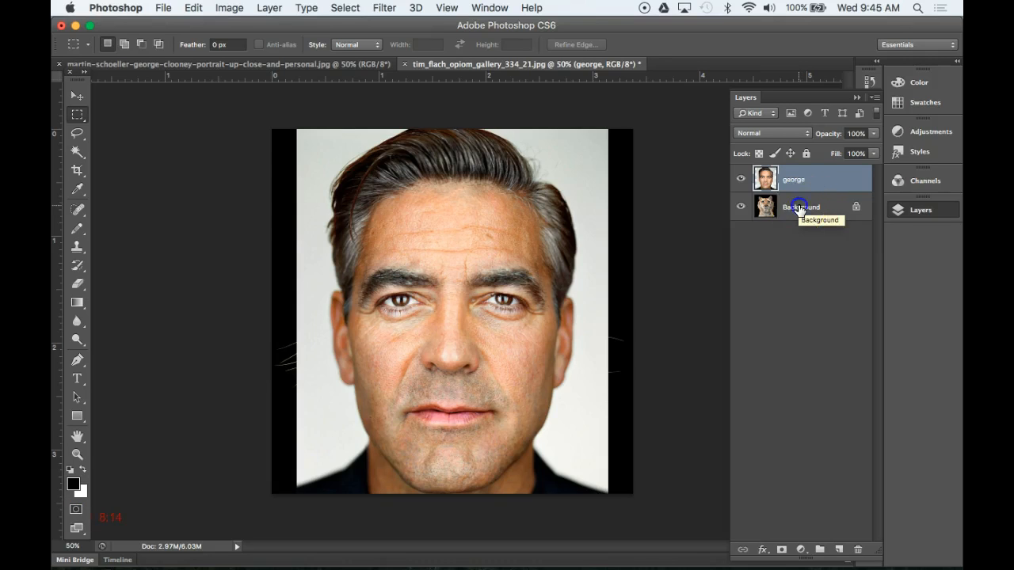
double_click(801, 208)
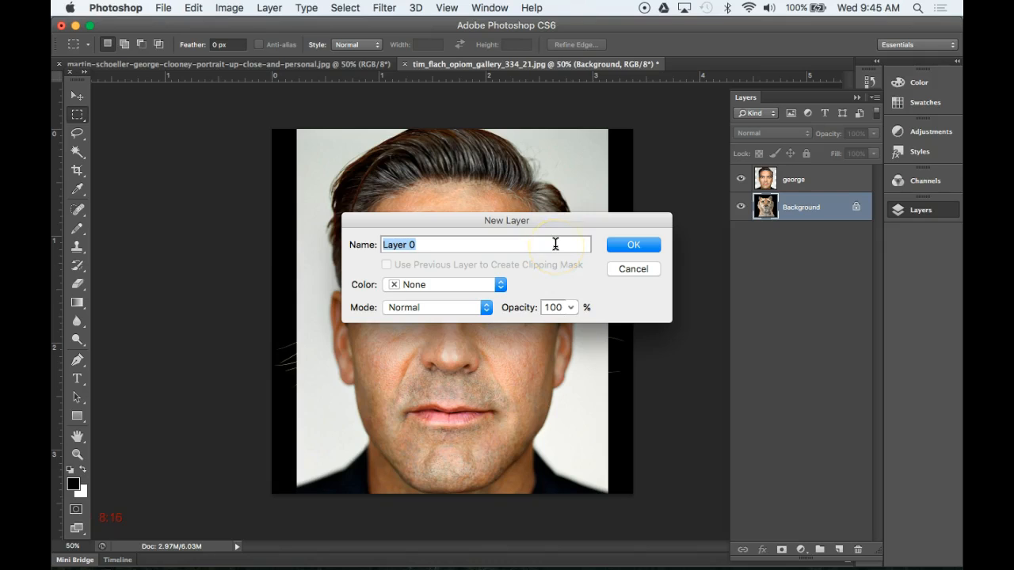
type("tiger")
key("Return")
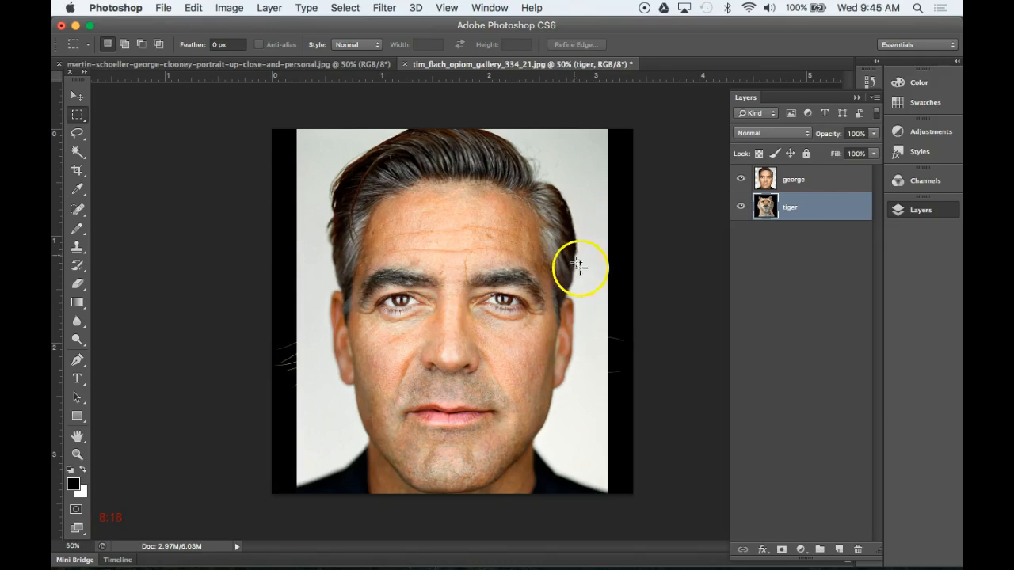
- Add a layer mask to the george layer and set the Eraser tool to a soft 300 px brush
left_click(796, 180)
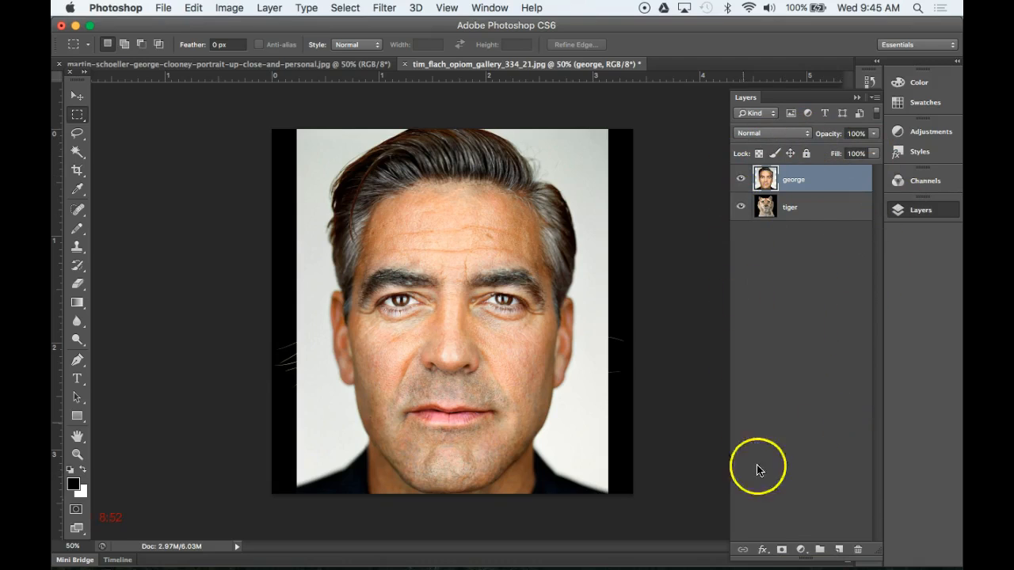
left_click(782, 550)
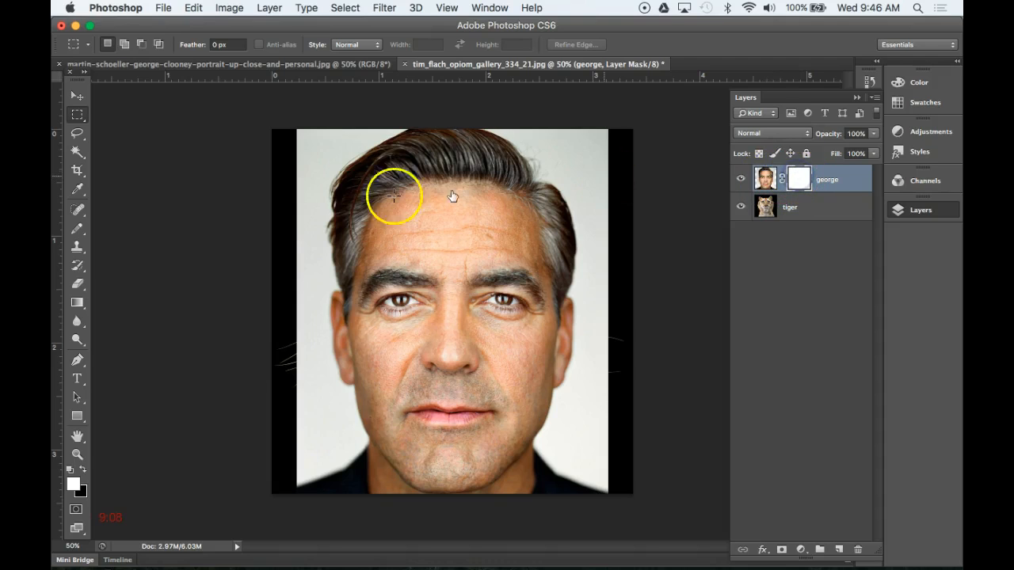
left_click(78, 285)
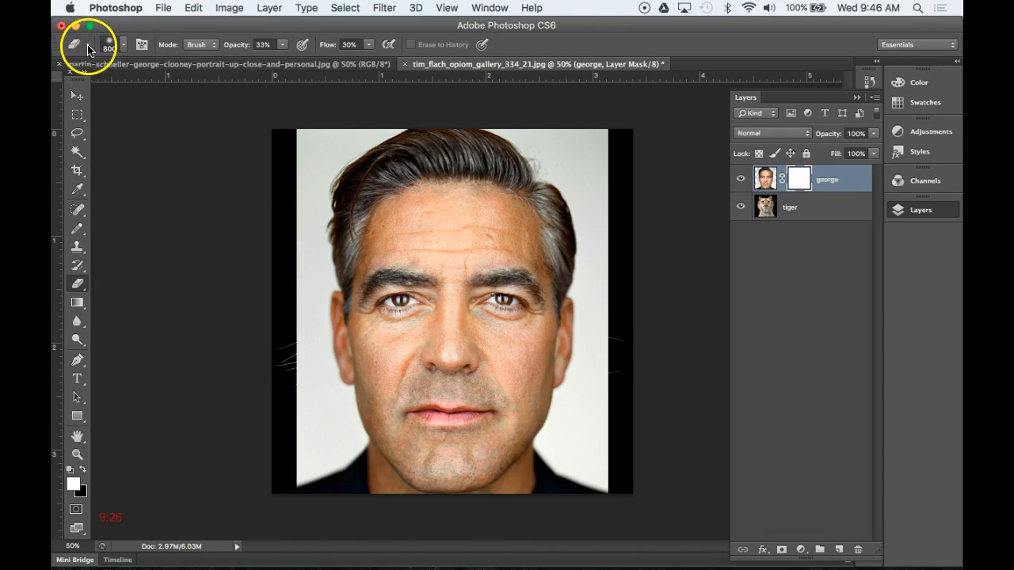
left_click(89, 47)
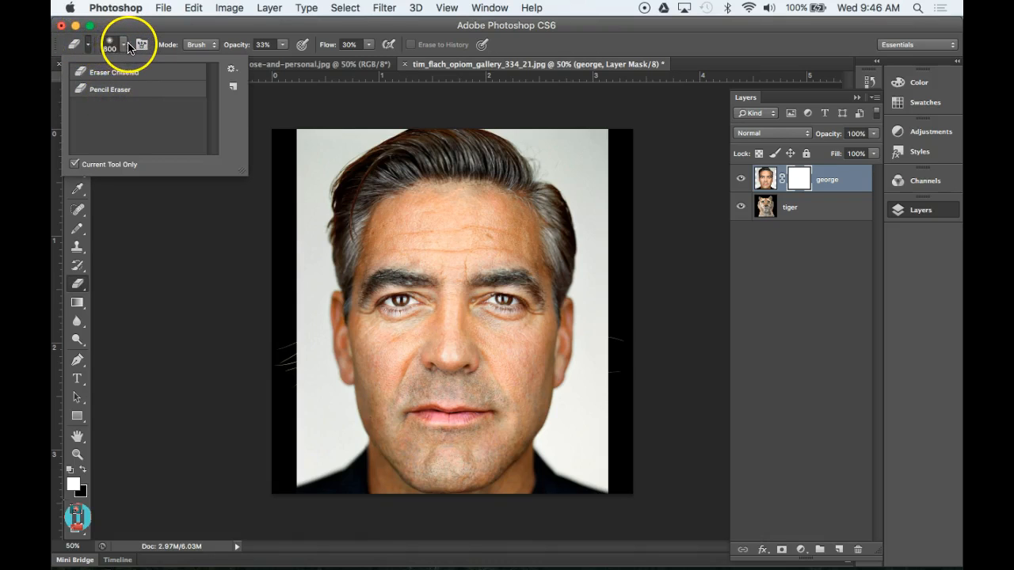
left_click(124, 49)
left_click(124, 50)
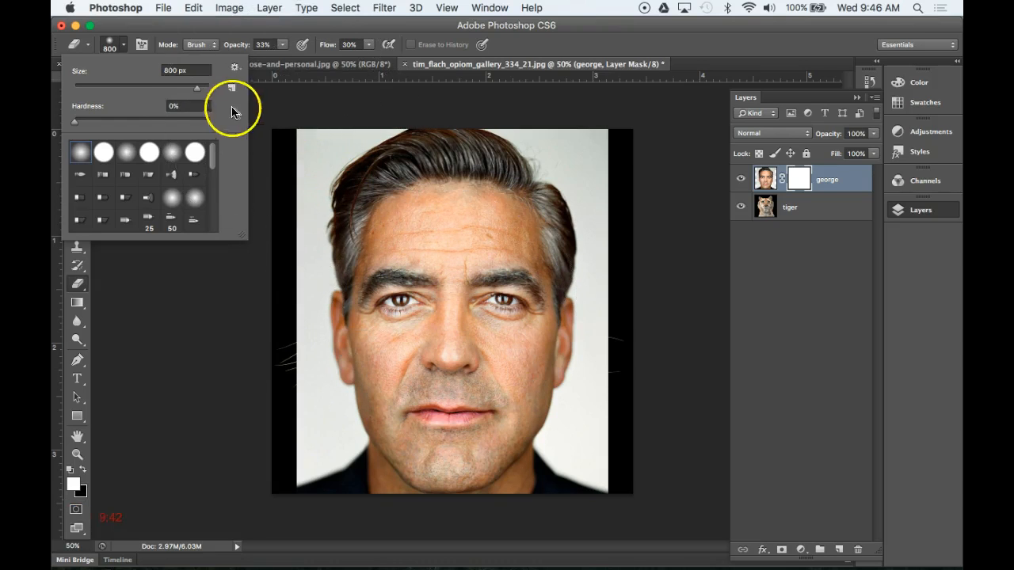
left_click_drag(197, 93, 190, 93)
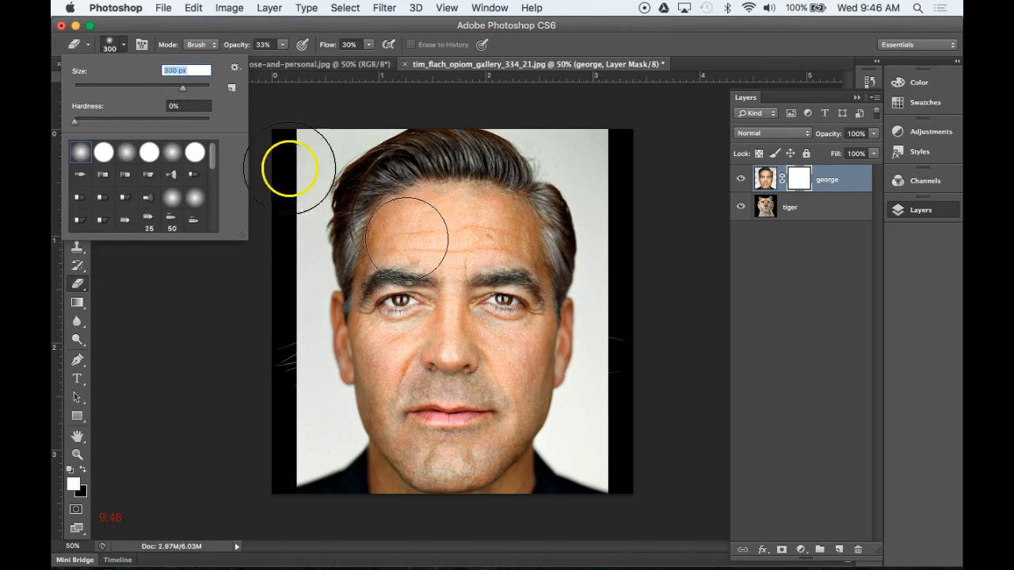
left_click(673, 219)
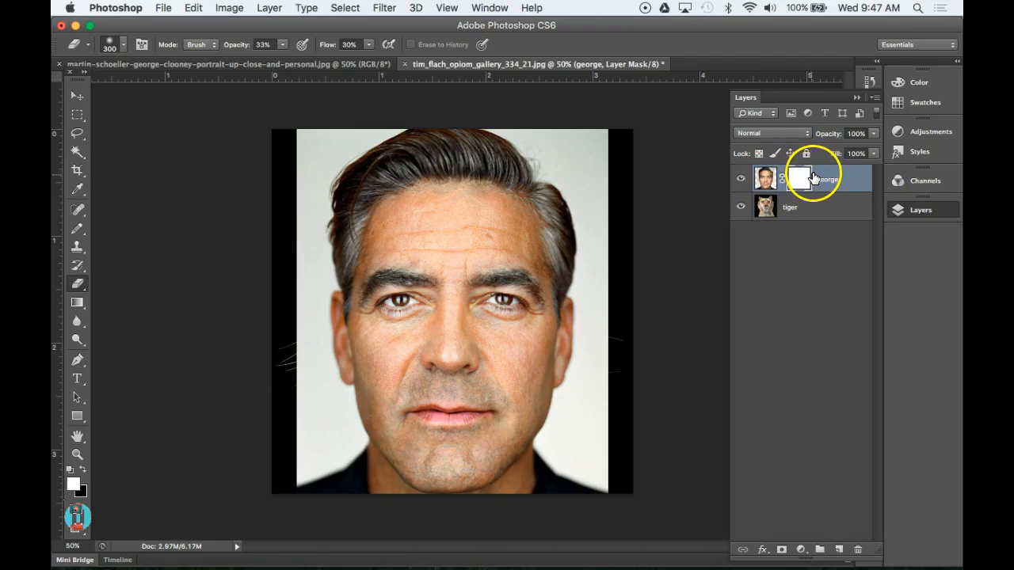
- Make an eraser stroke between the eyes on the george layer's image, and set the Eraser opacity to 100%
left_click(762, 178)
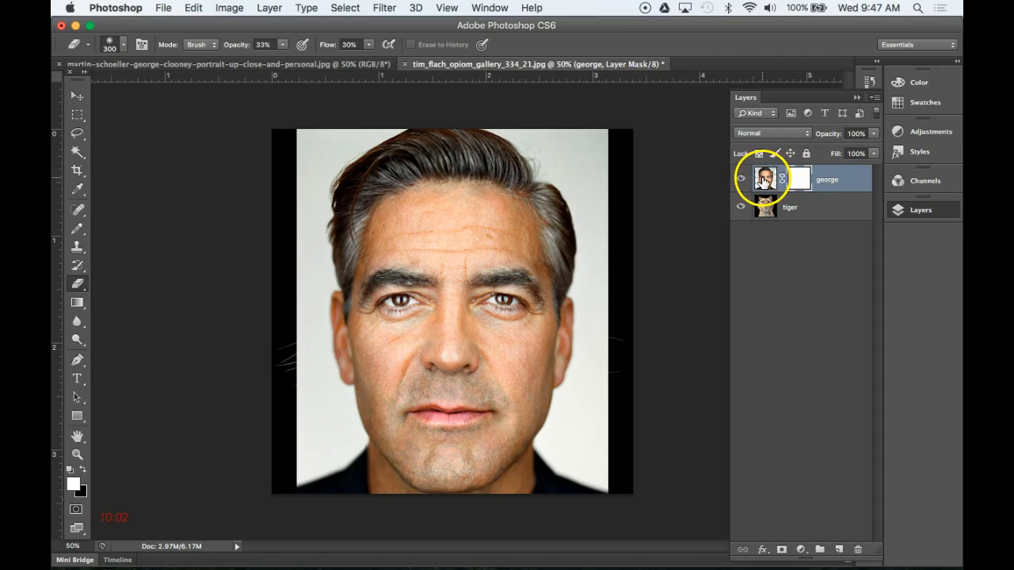
mouse_move(439, 284)
left_mouse_down()
mouse_move(441, 295)
mouse_move(479, 299)
mouse_move(474, 291)
left_mouse_up()
left_click(282, 46)
left_click_drag(283, 52, 336, 57)
- Try erasing the face directly on the george layer's image with broad strokes, and undo the erasing
mouse_move(403, 238)
left_mouse_down()
mouse_move(446, 313)
mouse_move(422, 337)
mouse_move(411, 372)
mouse_move(533, 338)
left_mouse_up()
mouse_move(562, 331)
left_mouse_down()
mouse_move(511, 322)
mouse_move(422, 332)
mouse_move(558, 313)
left_mouse_up()
mouse_move(784, 252)
left_mouse_down()
mouse_move(764, 179)
mouse_move(374, 297)
mouse_move(461, 299)
mouse_move(399, 299)
left_mouse_up()
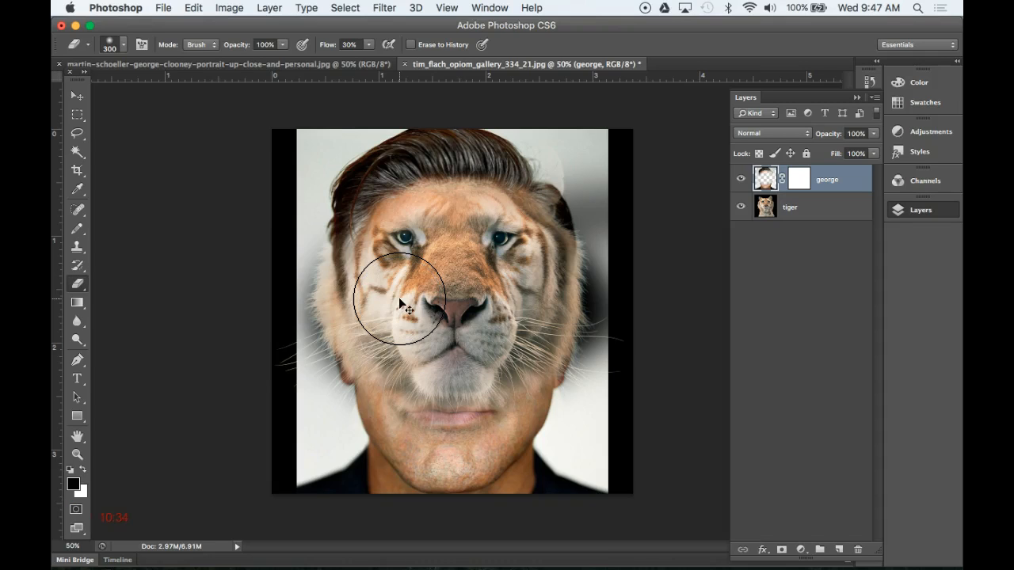
key("super+z")
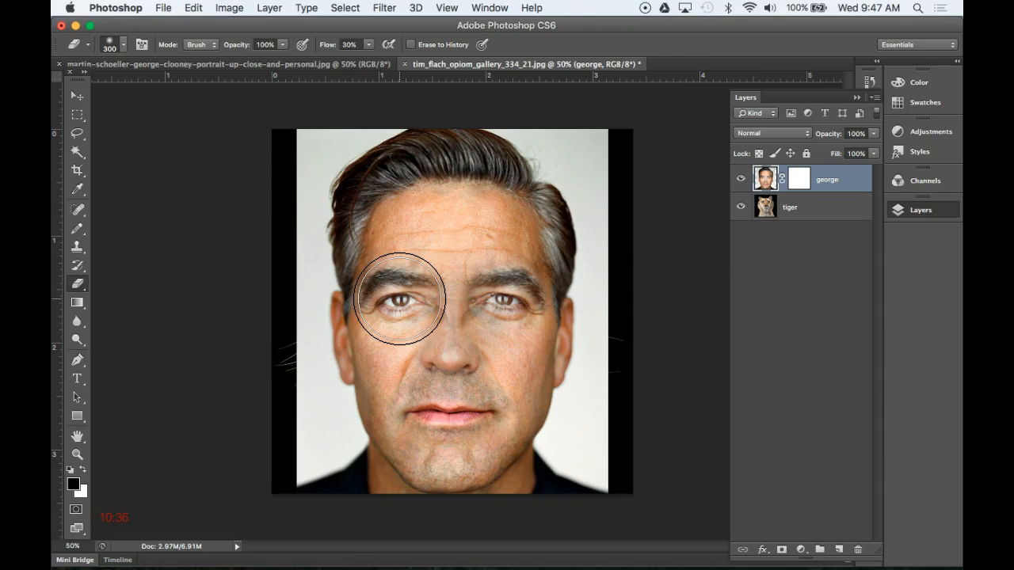
- Erase the right half of the portrait on the george layer's mask to reveal the tiger, and toggle the mask off and on
left_click(800, 181)
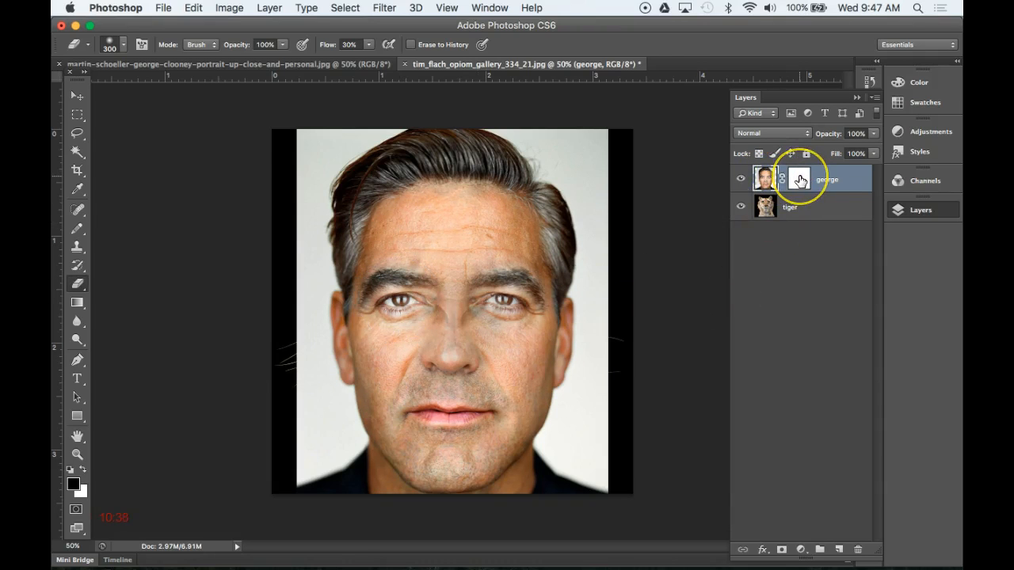
left_click(800, 181)
mouse_move(500, 265)
left_mouse_down()
mouse_move(530, 251)
mouse_move(500, 254)
mouse_move(519, 274)
mouse_move(514, 248)
mouse_move(539, 141)
mouse_move(530, 152)
mouse_move(556, 193)
mouse_move(527, 324)
mouse_move(489, 404)
mouse_move(541, 343)
mouse_move(555, 421)
mouse_move(577, 379)
mouse_move(596, 385)
mouse_move(589, 423)
mouse_move(658, 96)
mouse_move(605, 143)
mouse_move(537, 420)
mouse_move(548, 205)
mouse_move(554, 141)
left_mouse_up()
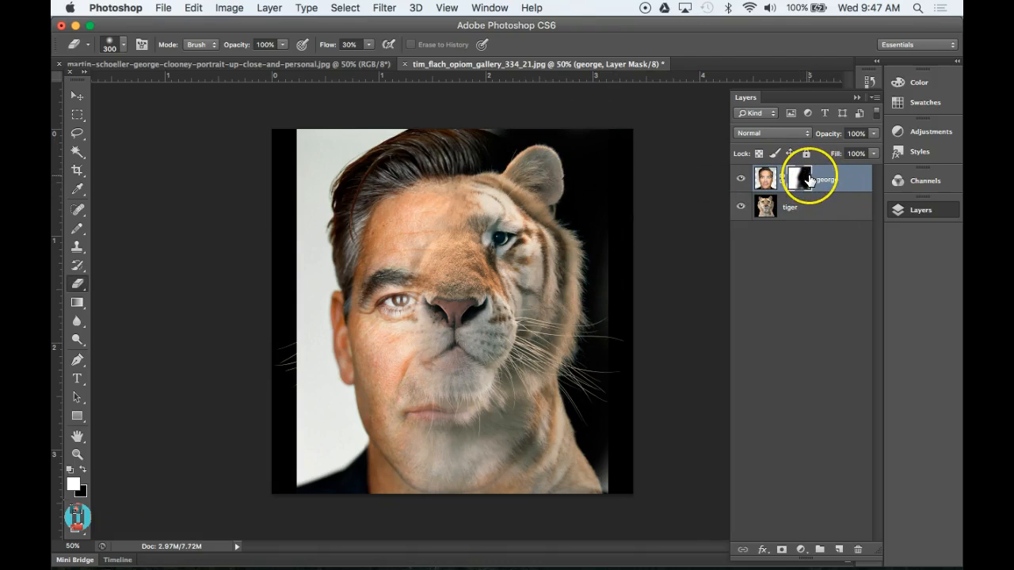
left_click(808, 181, "shift")
left_click(809, 180, "shift")
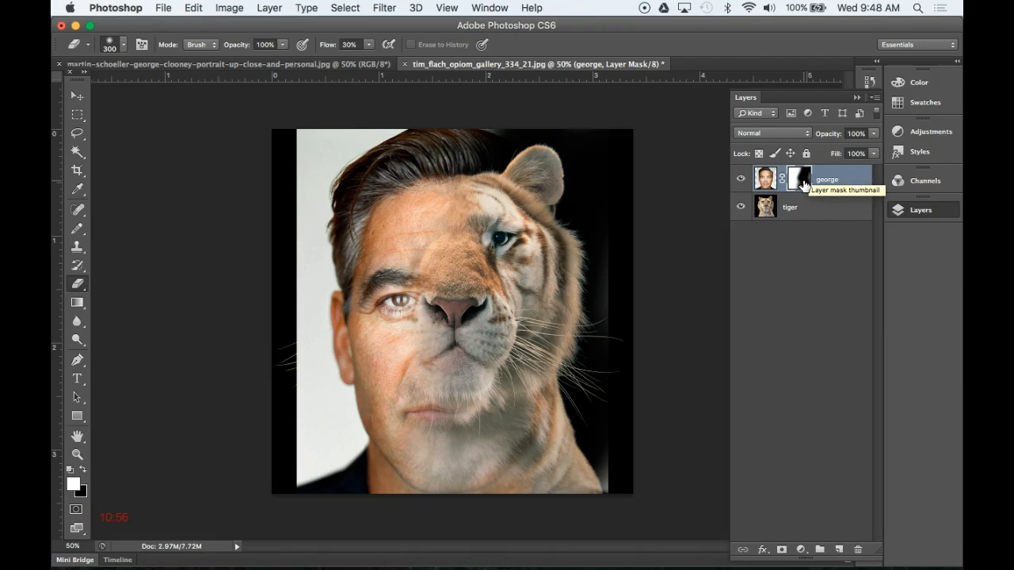
- Save the document in Photoshop format as merge_p6_jwing.psd in the merge_p6 folder with Maximize Compatibility
left_click(163, 9)
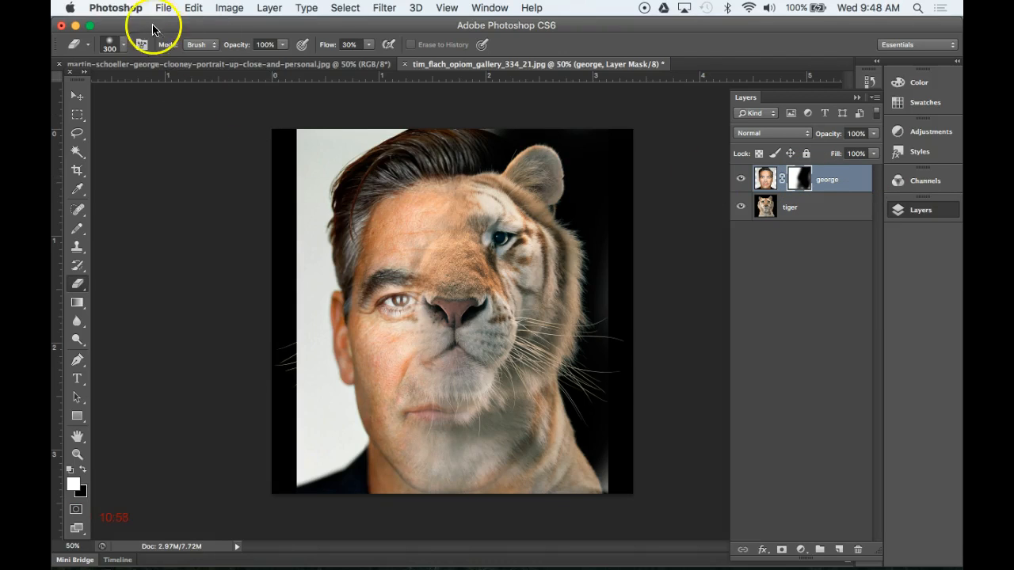
left_click(188, 162)
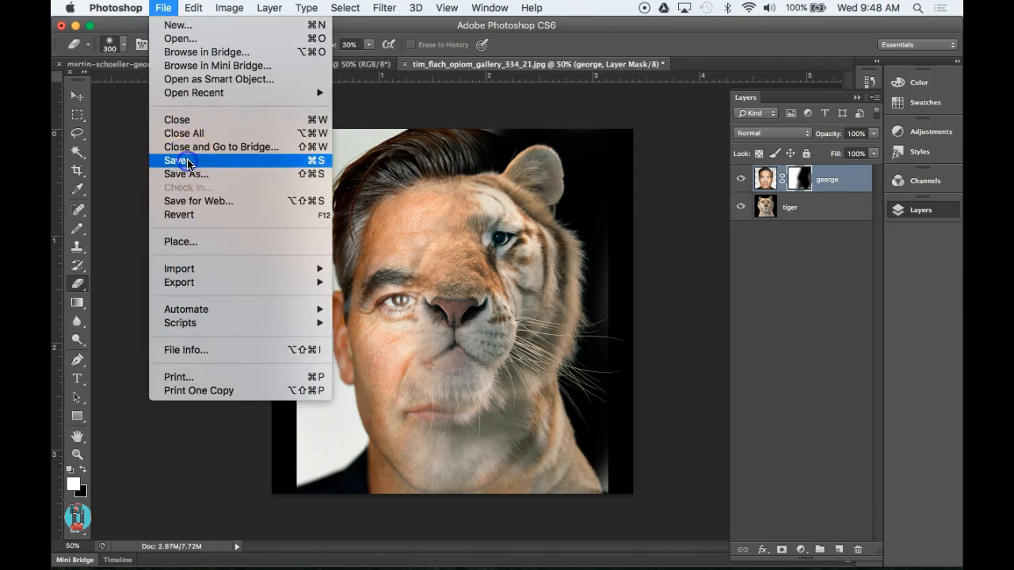
type("merge_p6_jwing.psd")
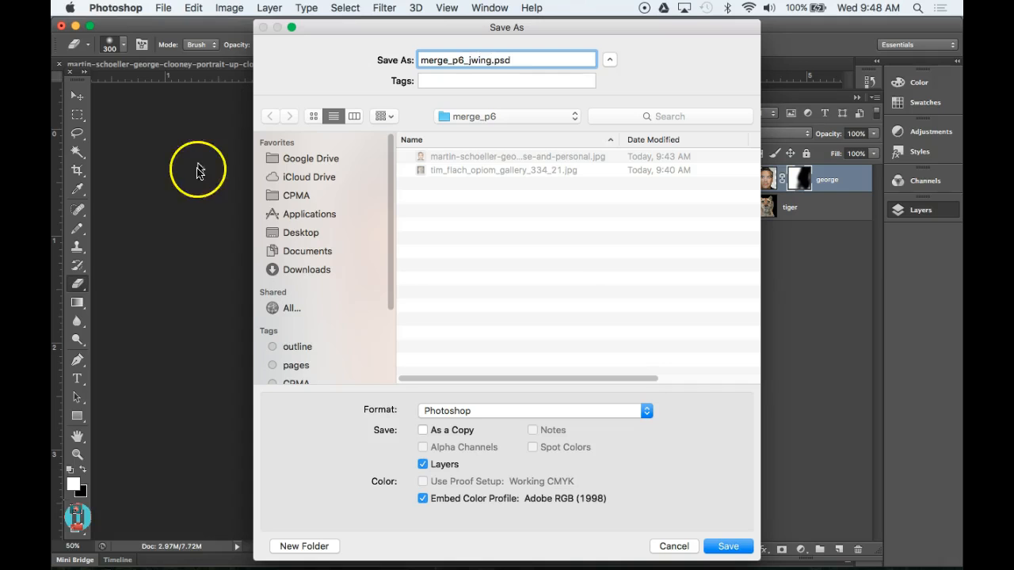
left_click(729, 547)
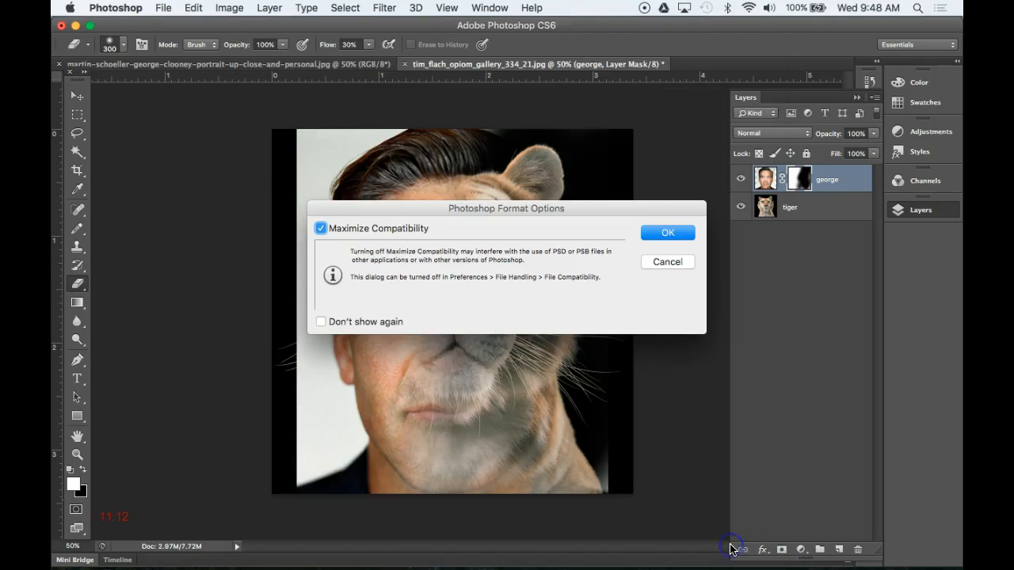
left_click(647, 235)
left_click(683, 219)
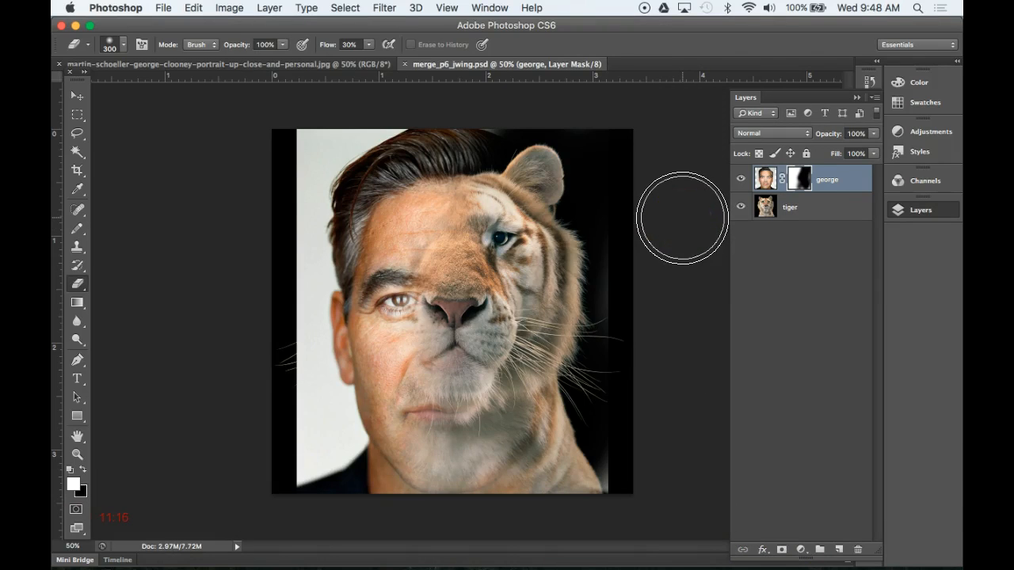
- Close both documents and reopen merge_p6_jwing.psd from the merge_p6 folder in Finder, selecting the george layer's mask and its image
key("super+w")
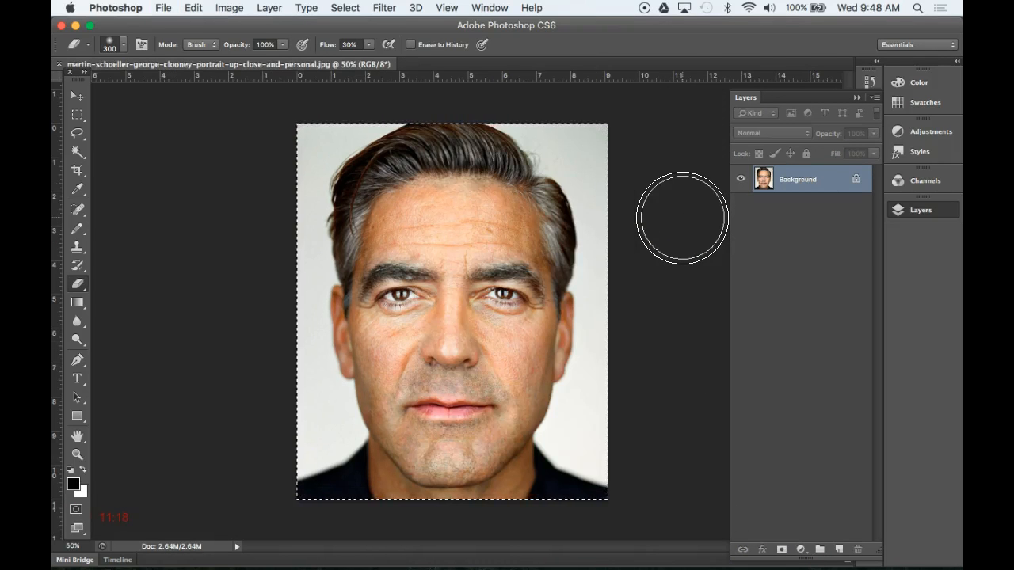
key("super+w")
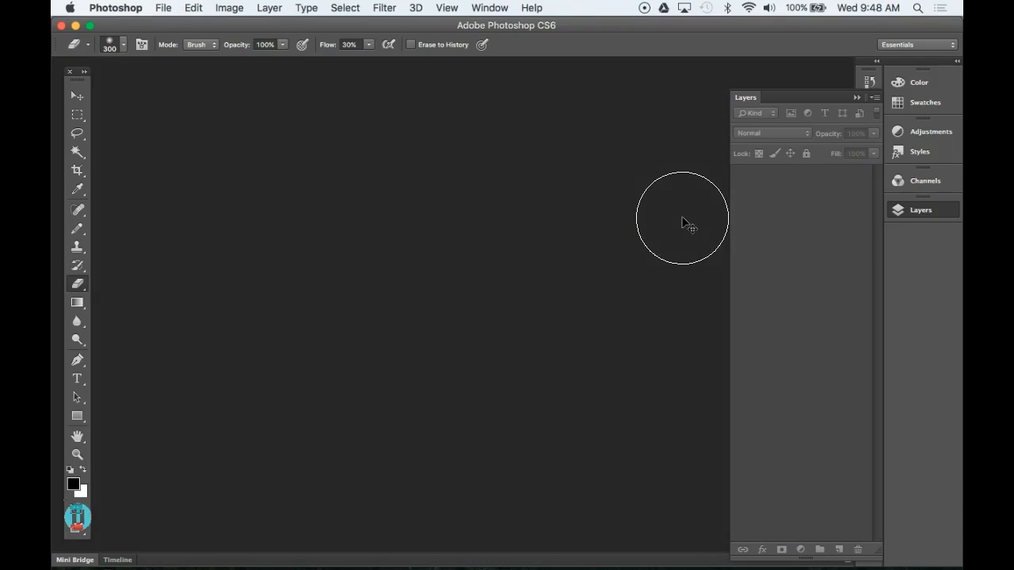
key("super+Tab")
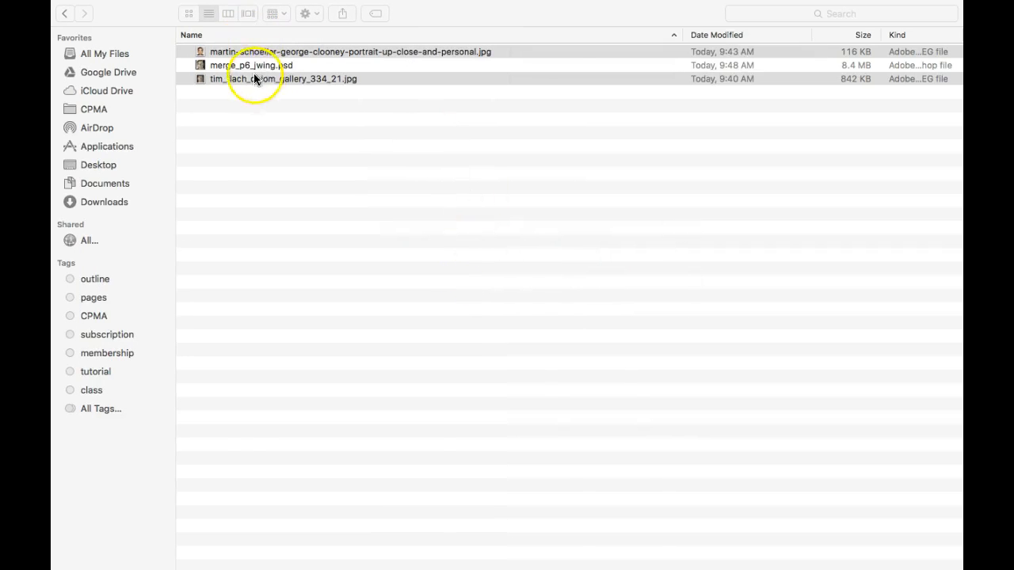
left_click(198, 70)
double_click(198, 70)
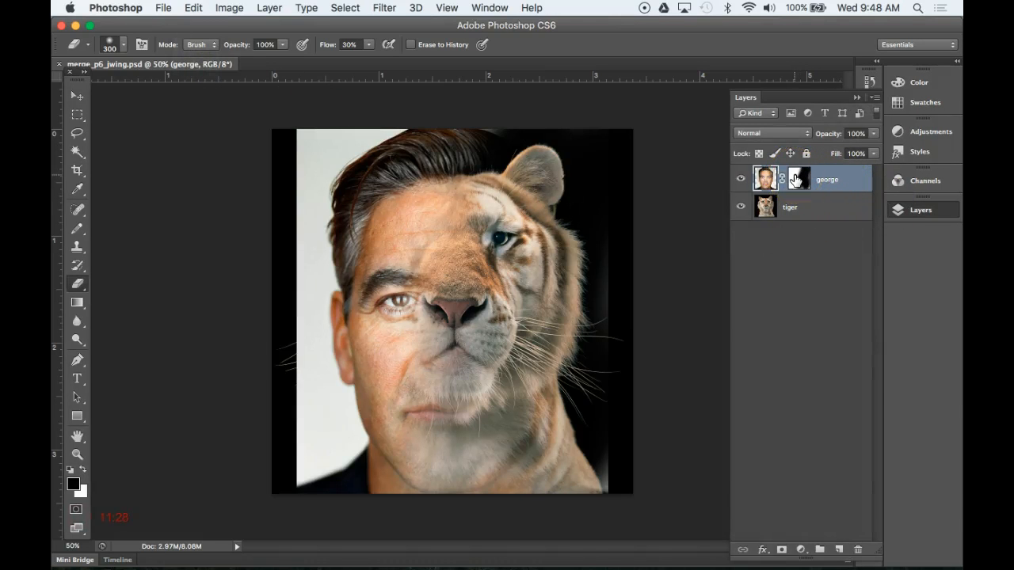
left_click(796, 180)
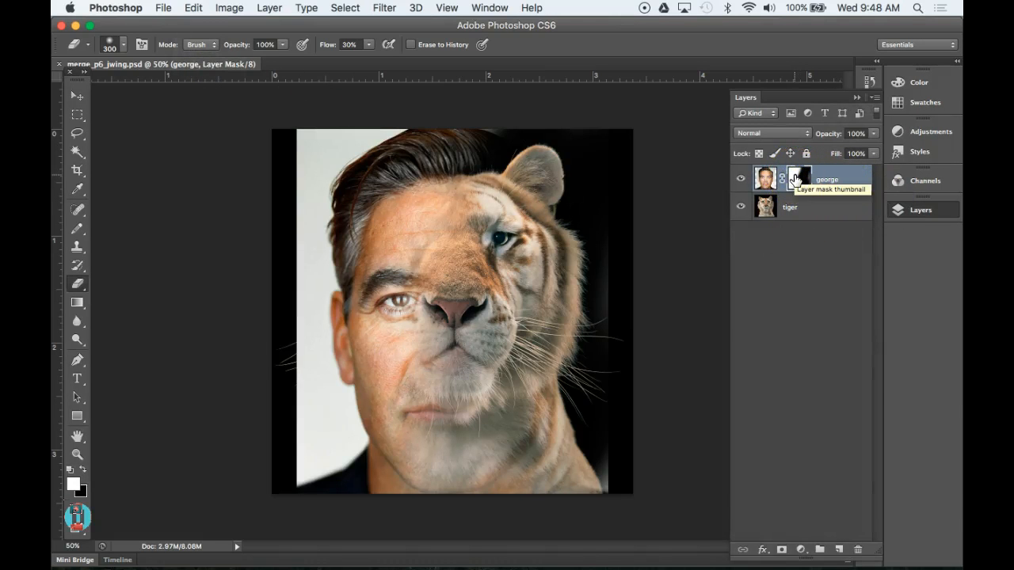
left_click(761, 179)
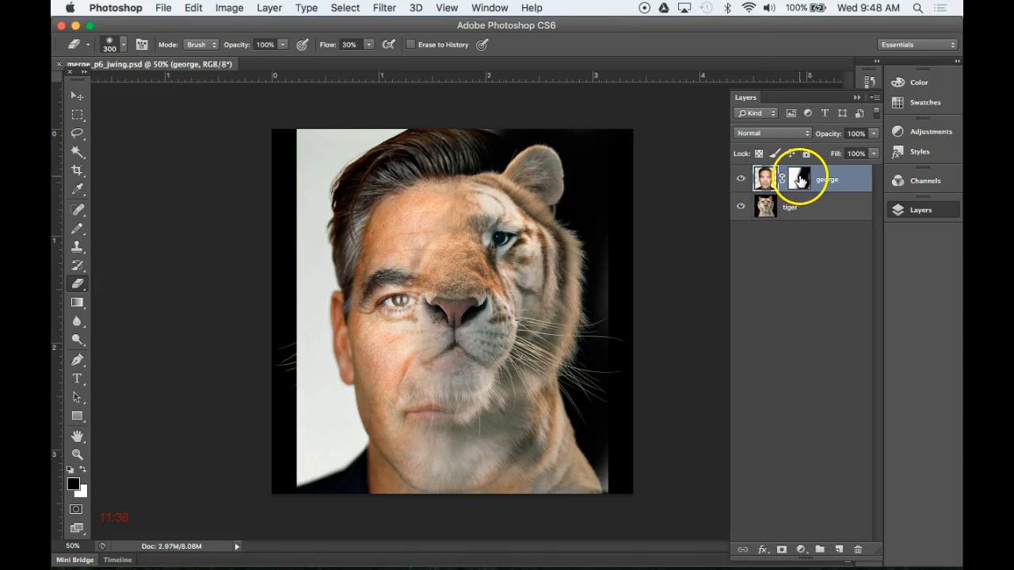
- Restore the whole portrait by erasing the hidden areas on the george layer's mask with white as the background color
left_click(801, 180)
key("x")
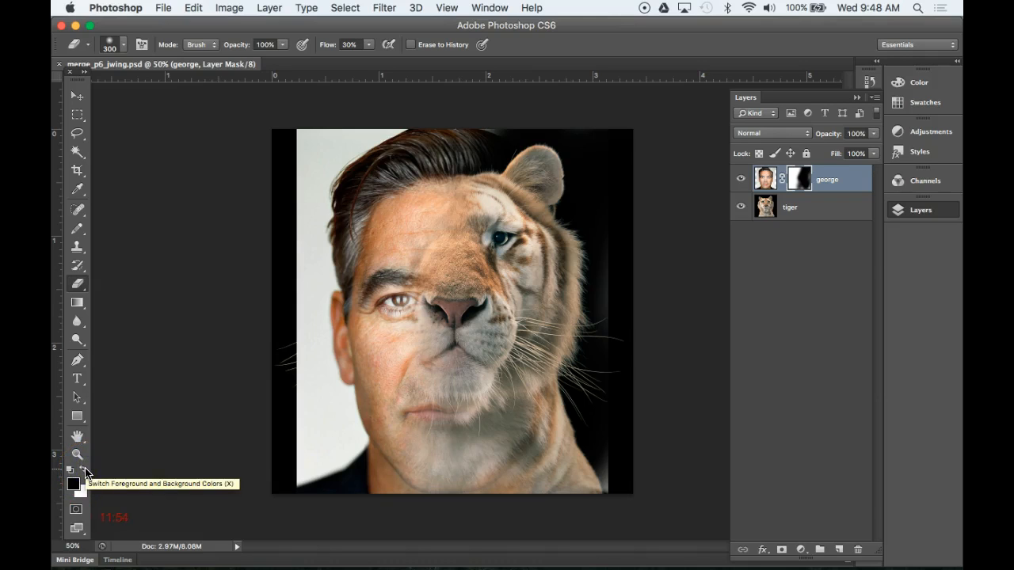
mouse_move(448, 286)
left_mouse_down()
mouse_move(427, 213)
mouse_move(457, 219)
mouse_move(468, 312)
mouse_move(453, 332)
mouse_move(460, 342)
mouse_move(504, 323)
mouse_move(431, 301)
mouse_move(452, 232)
mouse_move(467, 225)
mouse_move(486, 348)
mouse_move(450, 399)
mouse_move(450, 378)
mouse_move(525, 252)
mouse_move(507, 208)
mouse_move(511, 167)
mouse_move(506, 196)
mouse_move(534, 228)
mouse_move(494, 214)
mouse_move(465, 238)
mouse_move(523, 335)
mouse_move(499, 425)
mouse_move(534, 433)
mouse_move(537, 447)
mouse_move(568, 432)
mouse_move(583, 476)
mouse_move(616, 55)
mouse_move(582, 123)
mouse_move(398, 112)
mouse_move(418, 133)
mouse_move(493, 140)
left_mouse_up()
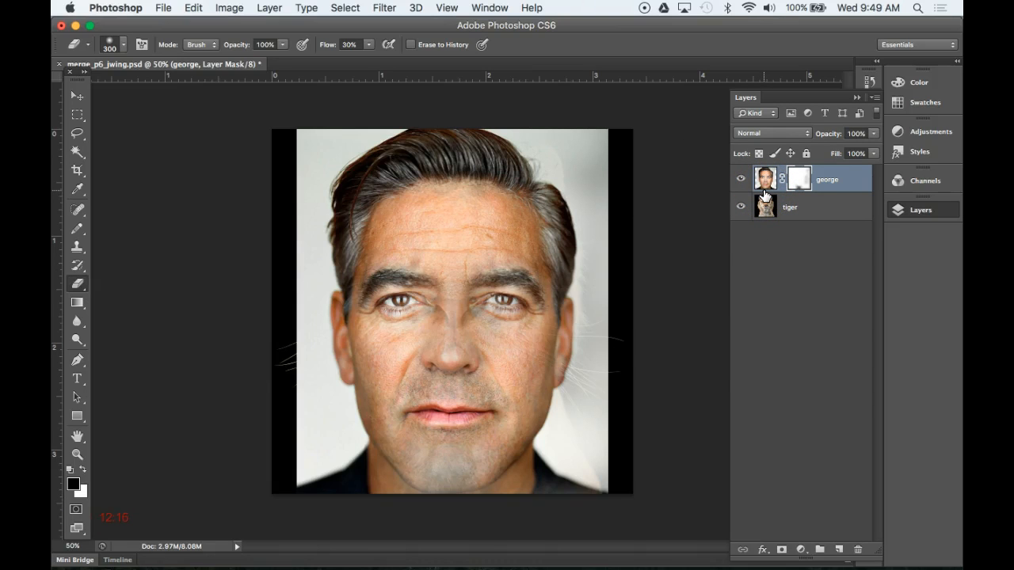
mouse_move(455, 298)
left_mouse_down()
mouse_move(460, 277)
mouse_move(467, 321)
mouse_move(457, 307)
left_mouse_up()
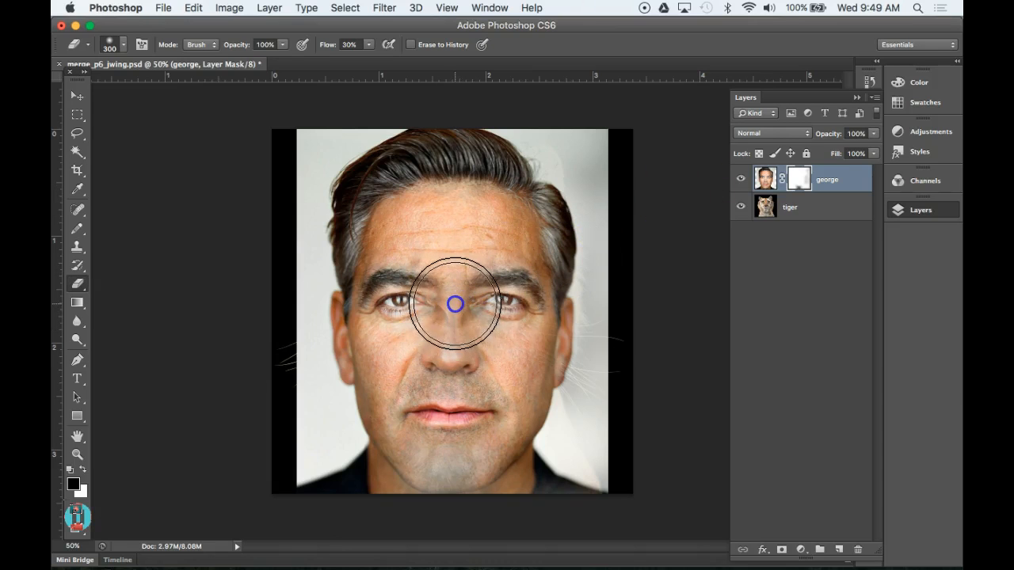
mouse_move(320, 464)
left_mouse_down()
mouse_move(658, 502)
mouse_move(679, 253)
mouse_move(559, 566)
left_mouse_up()
mouse_move(593, 364)
left_mouse_down()
mouse_move(426, 91)
mouse_move(408, 102)
mouse_move(414, 171)
mouse_move(402, 73)
left_mouse_up()
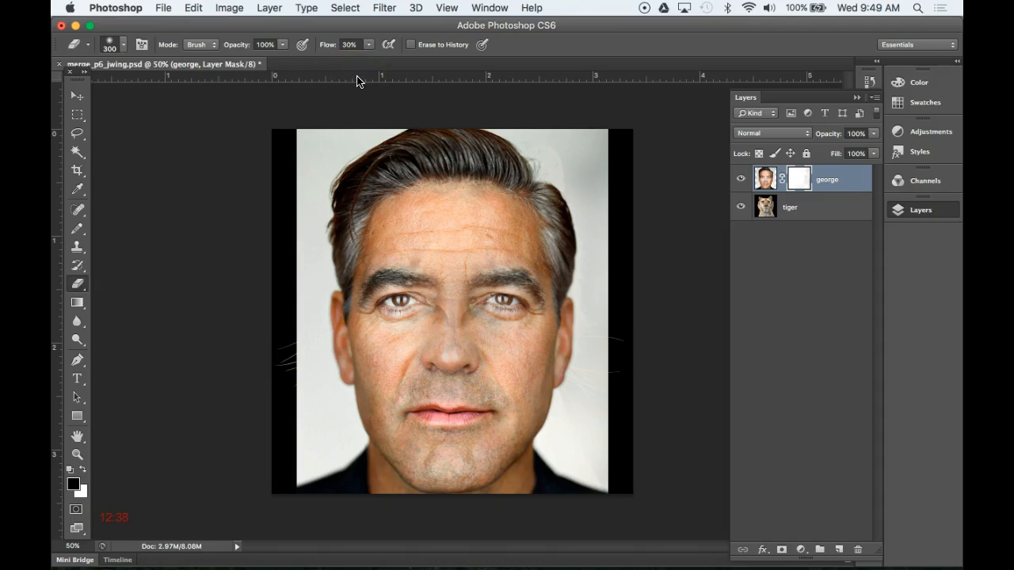
- Add horizontal guides across the portrait above and below the eyes, near the base of the nose, and at the hairline
left_click_drag(355, 88, 341, 291)
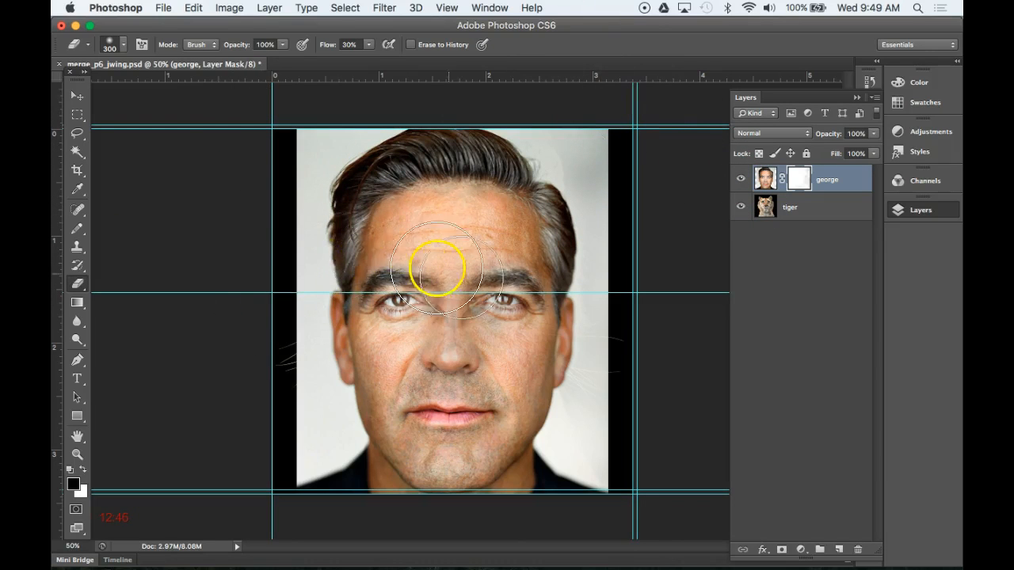
left_click_drag(224, 77, 222, 308)
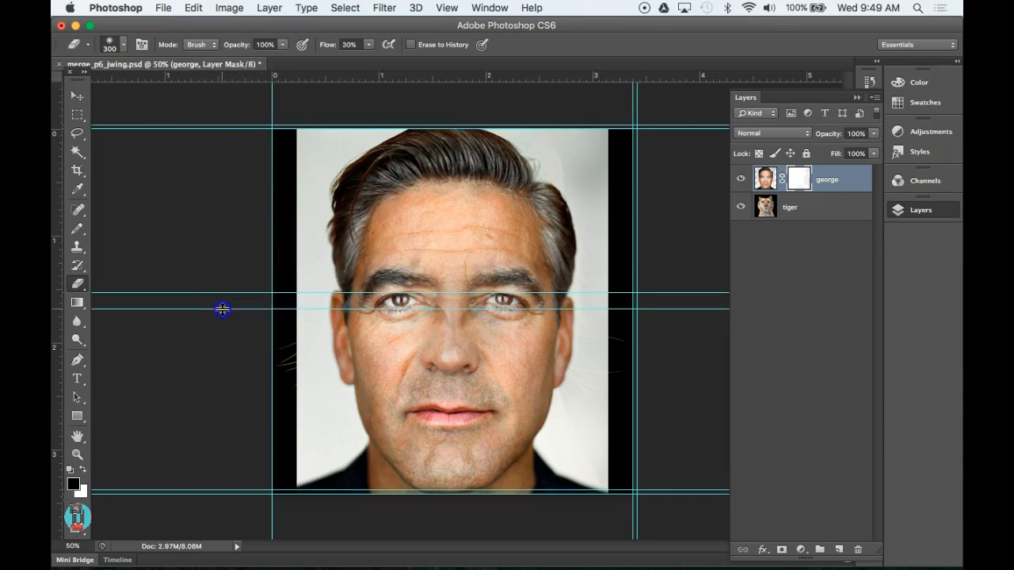
left_click_drag(415, 78, 413, 355)
left_click_drag(451, 77, 439, 180)
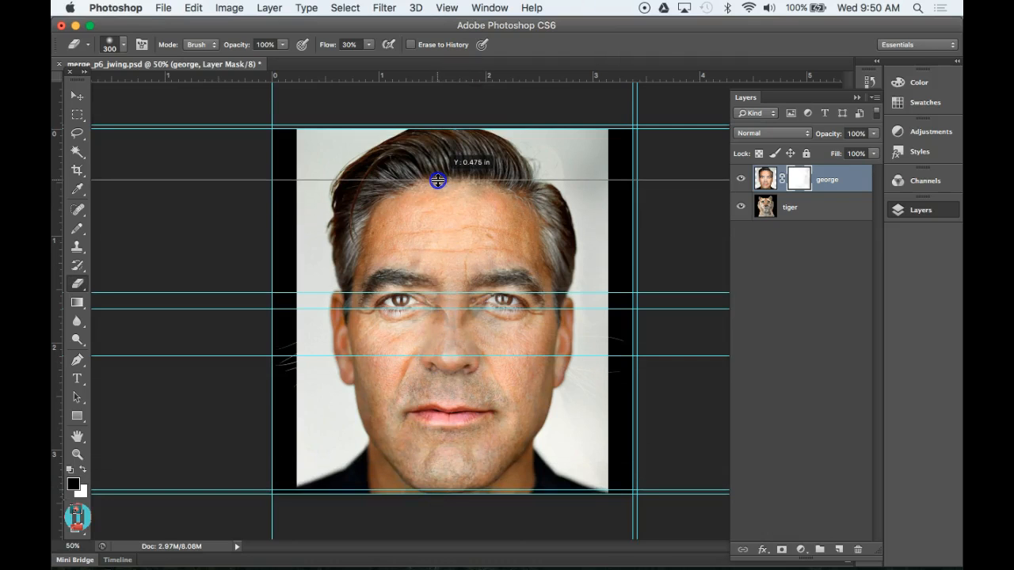
left_click_drag(438, 180, 438, 180)
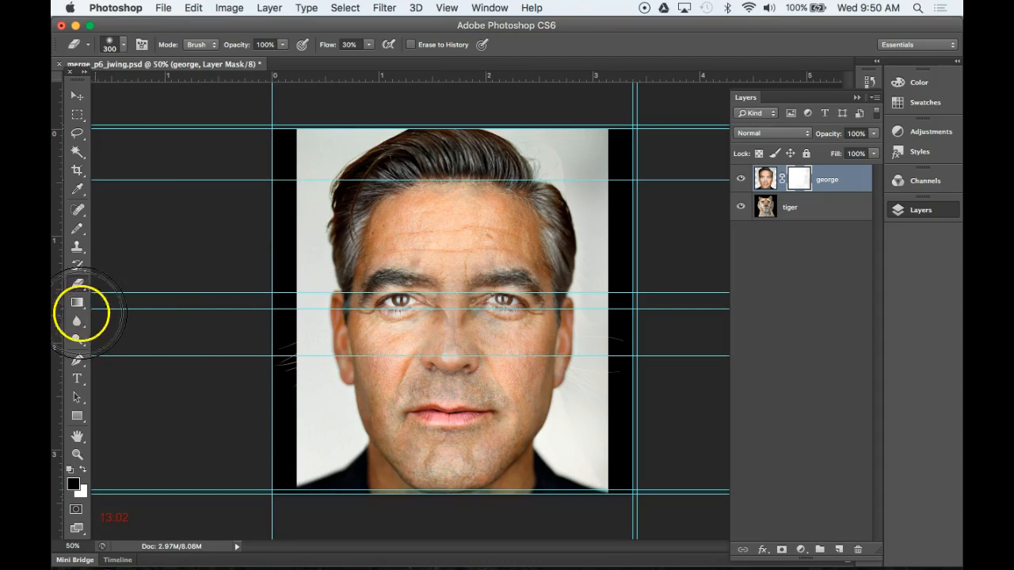
- Add vertical guides along both sides of the portrait's face and through its center
left_click_drag(55, 309, 357, 330)
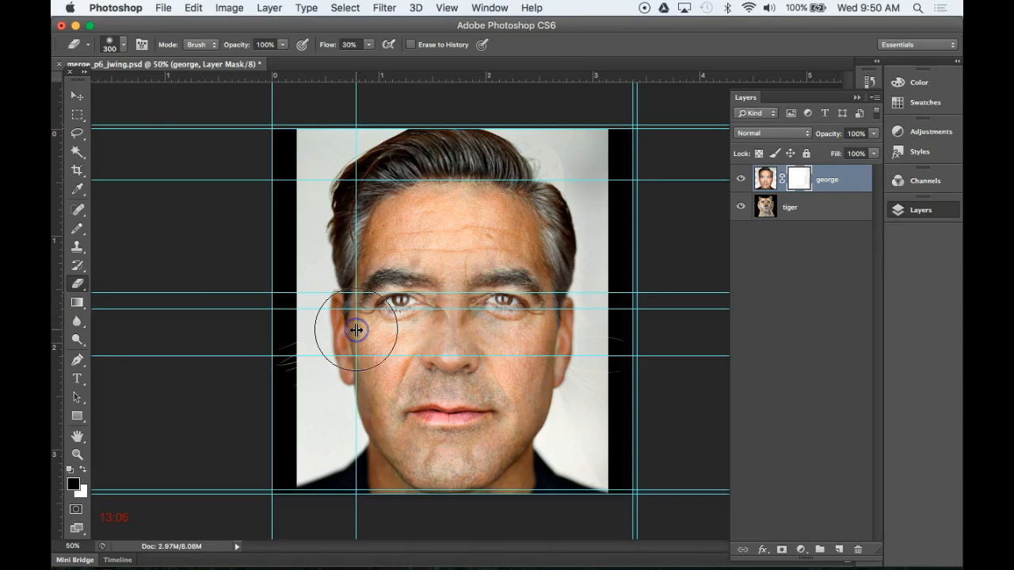
left_click_drag(56, 292, 552, 339)
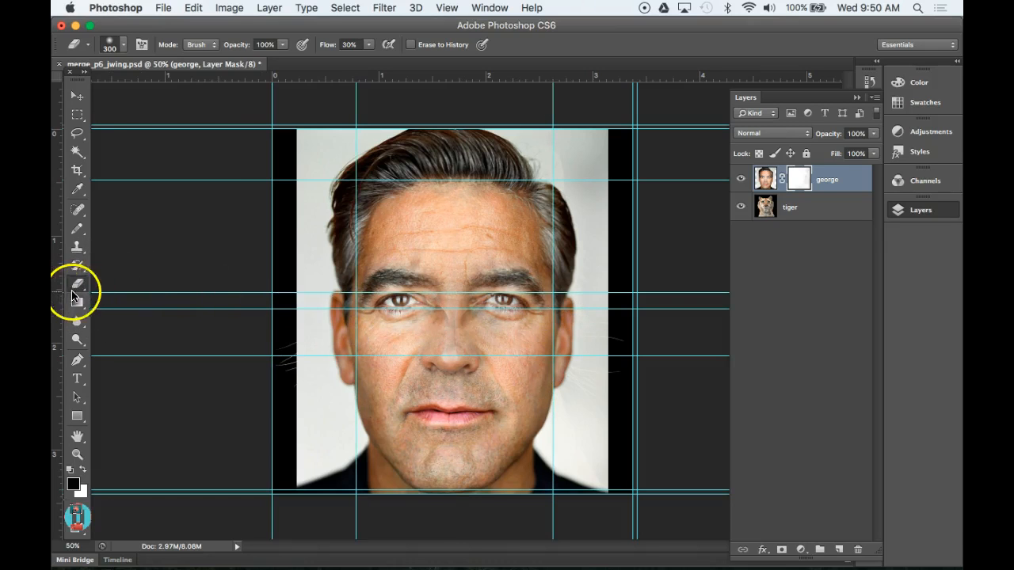
left_click_drag(57, 290, 452, 291)
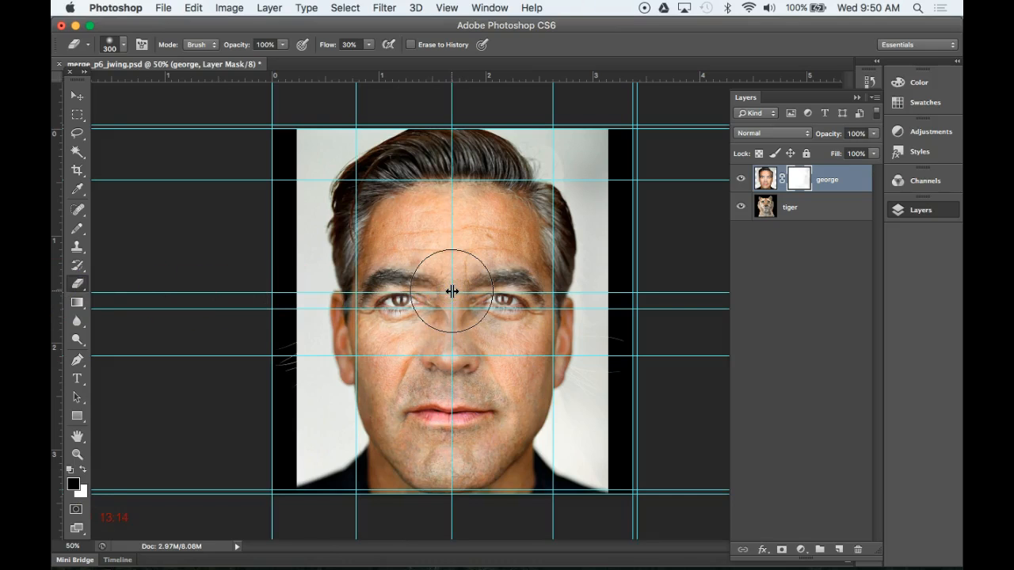
- Hide and show the george layer to compare the tiger's features with the guides
left_click(741, 182)
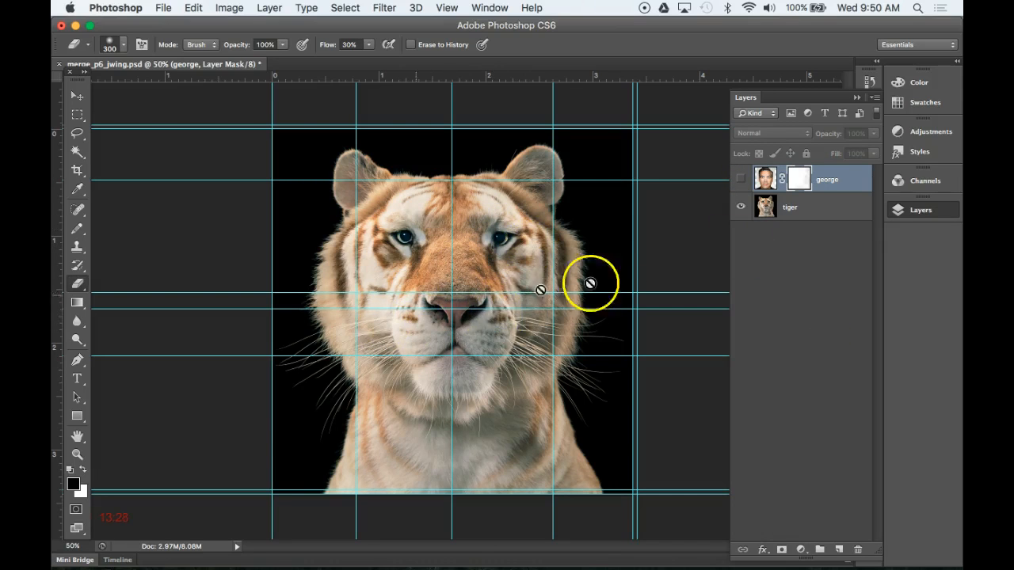
left_click(741, 180)
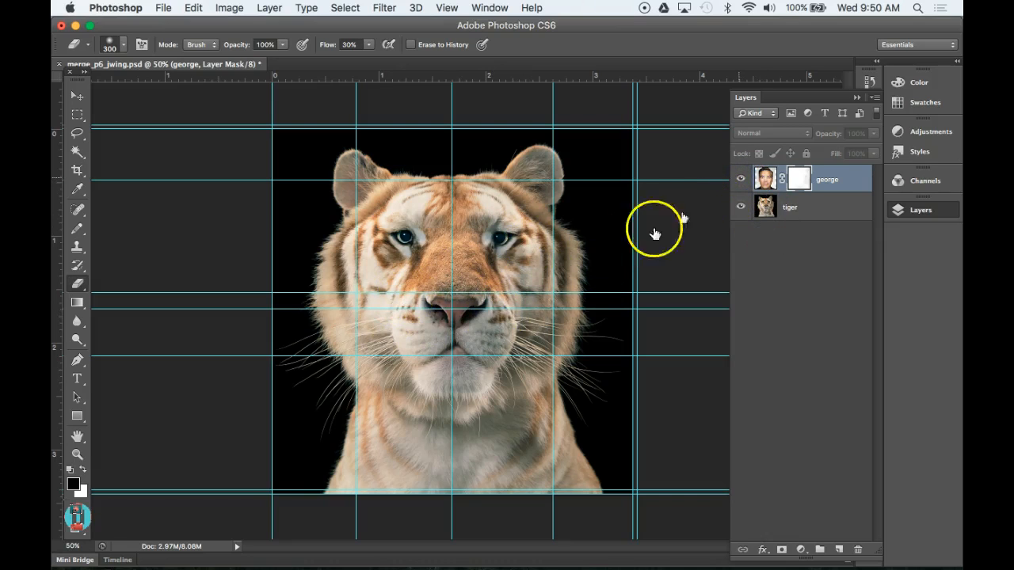
left_click(740, 179)
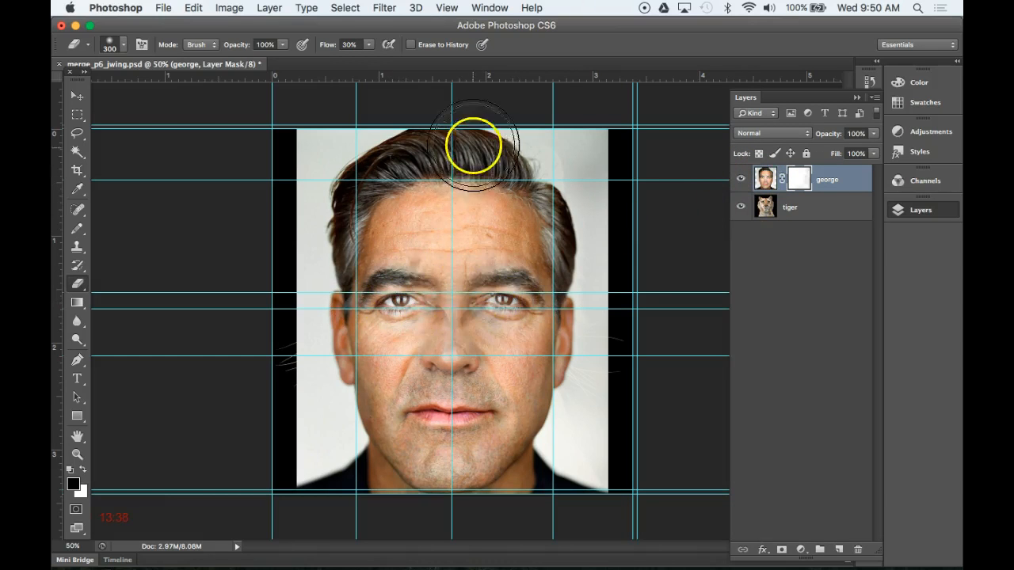
left_click(741, 181)
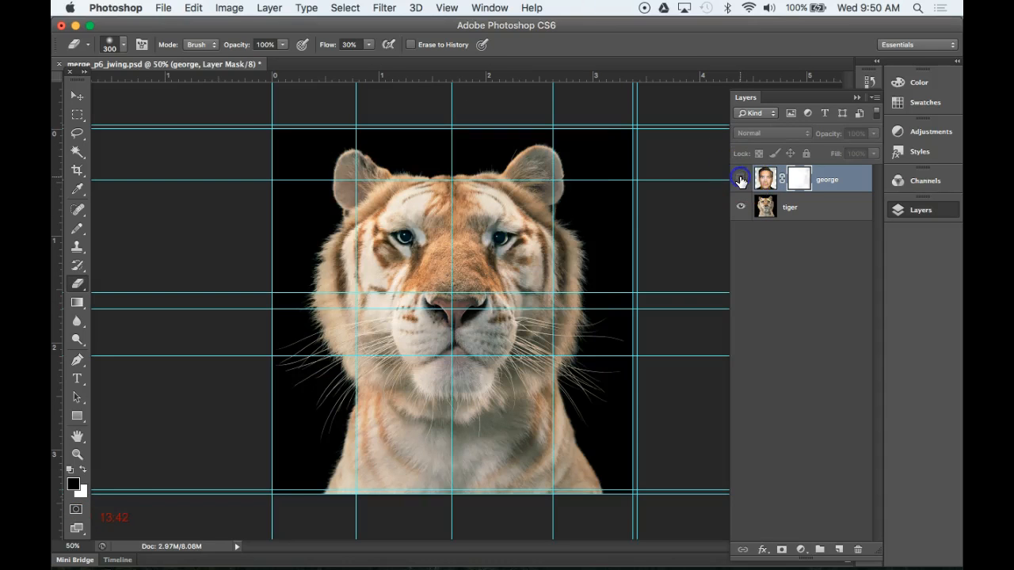
- Move the tiger layer down with Free Transform so its eyes line up with the eye guides
left_click(788, 209)
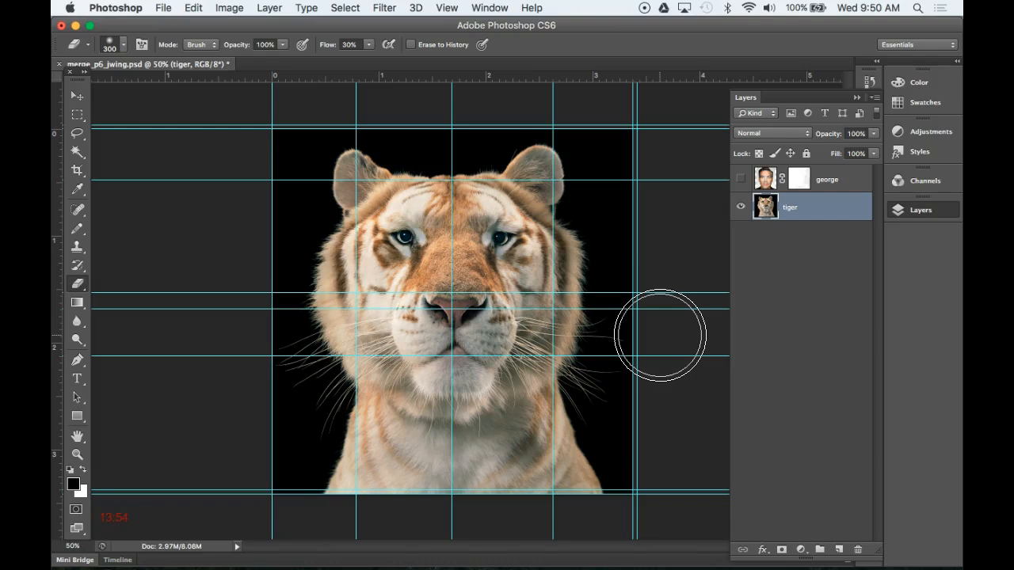
key("super+minus")
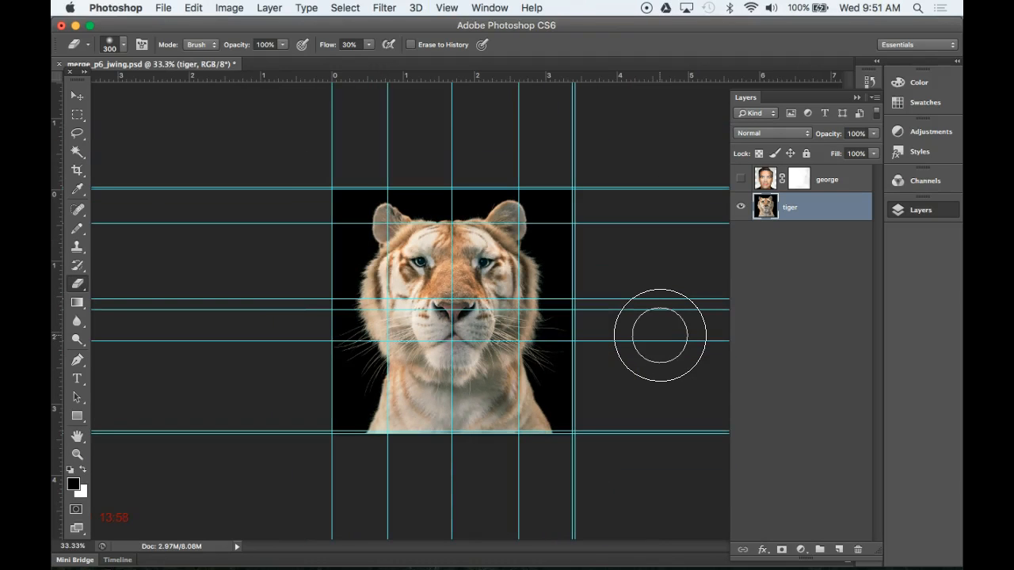
key("super+t")
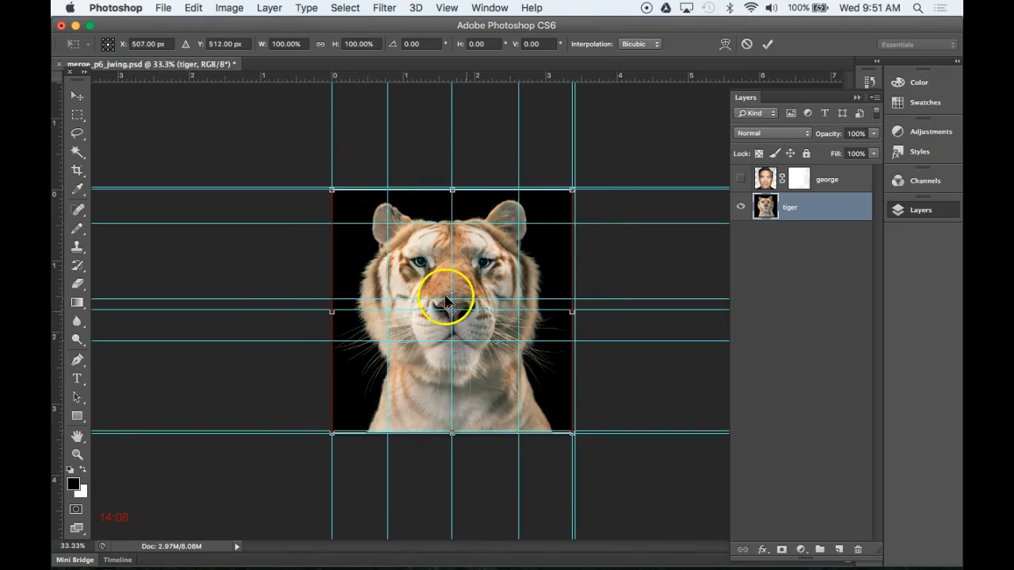
left_click_drag(432, 268, 428, 314)
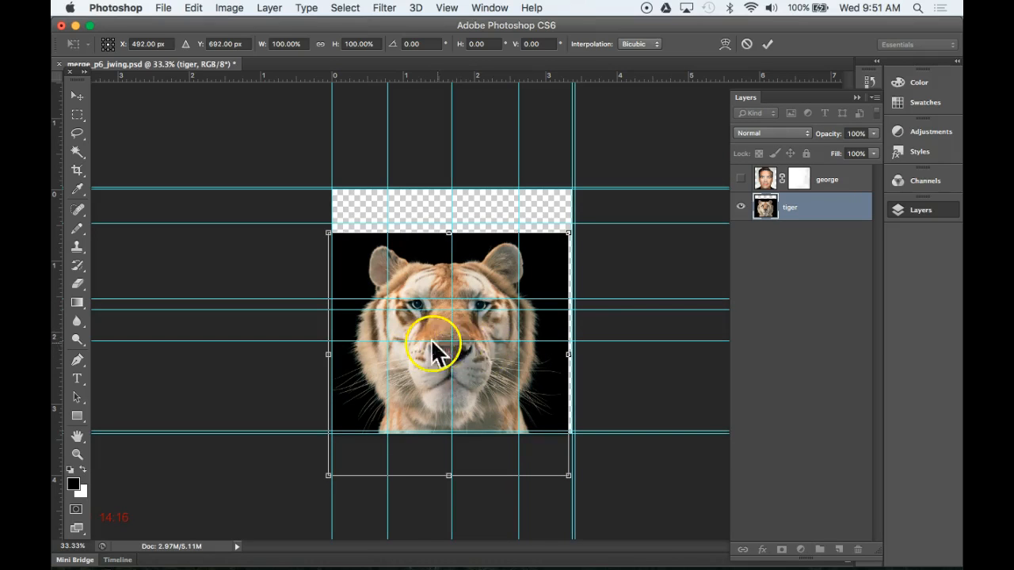
double_click(424, 279)
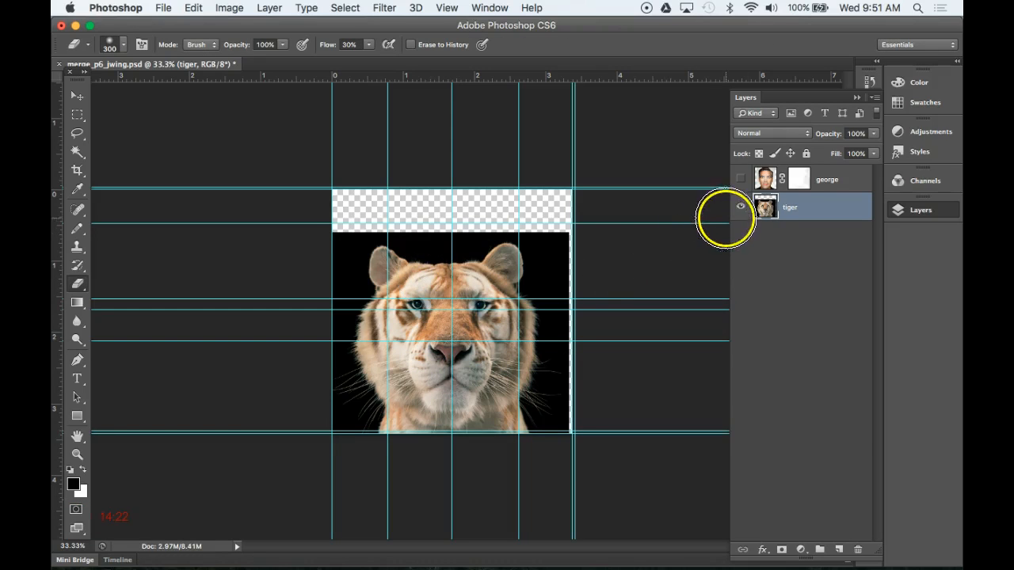
- Add a horizontal guide through the portrait's mouth, and hide and show the george layer to check the tiger's alignment
left_click(740, 180)
left_click(740, 180)
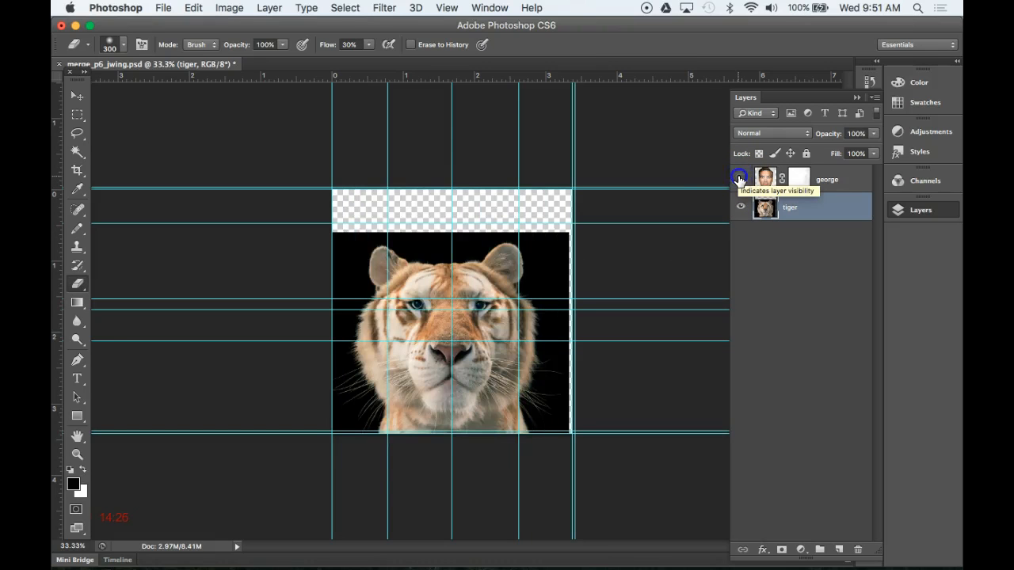
left_click(740, 180)
left_click_drag(667, 71, 654, 380)
left_click(741, 179)
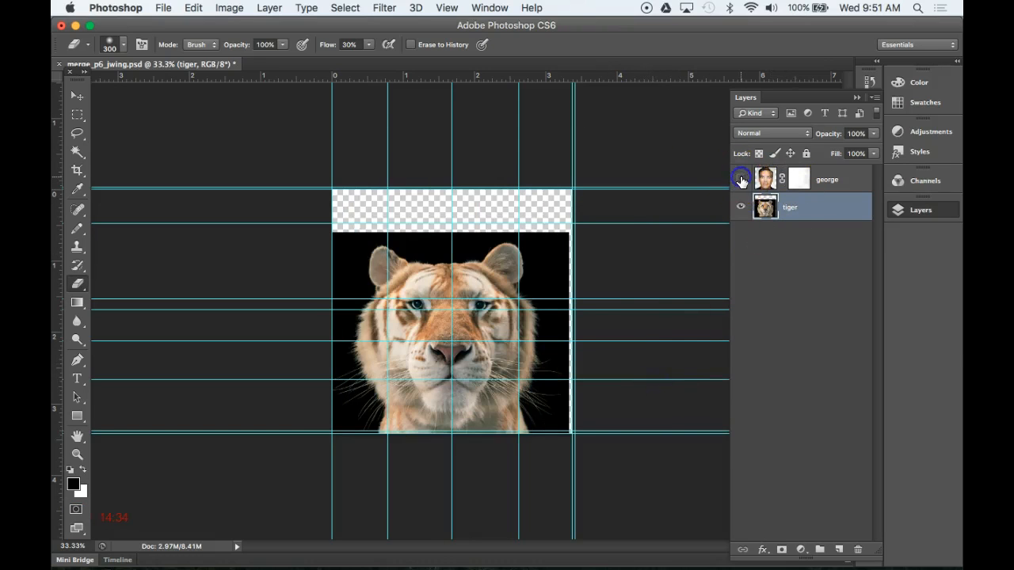
left_click(741, 180)
left_click(740, 180)
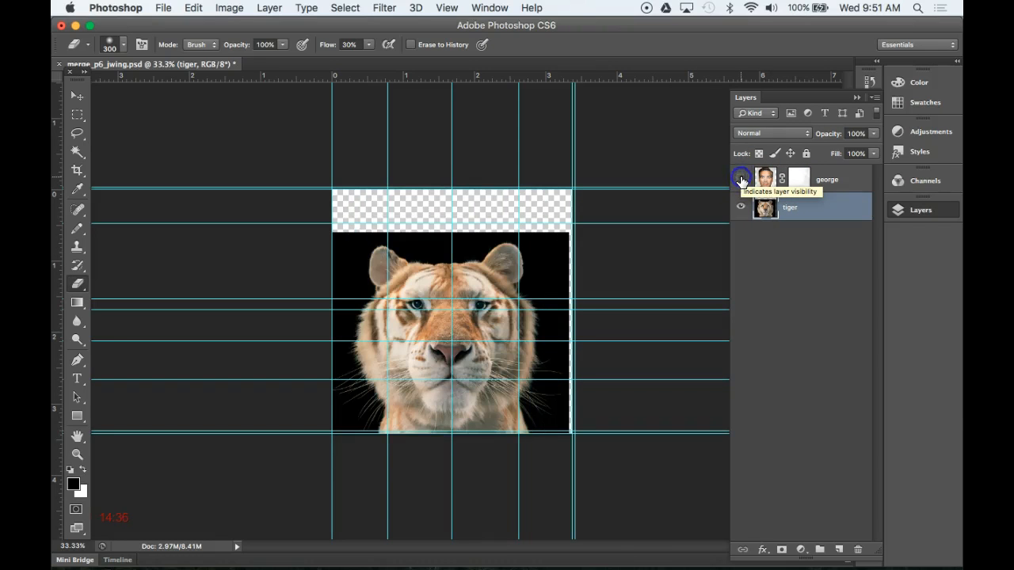
left_click(741, 180)
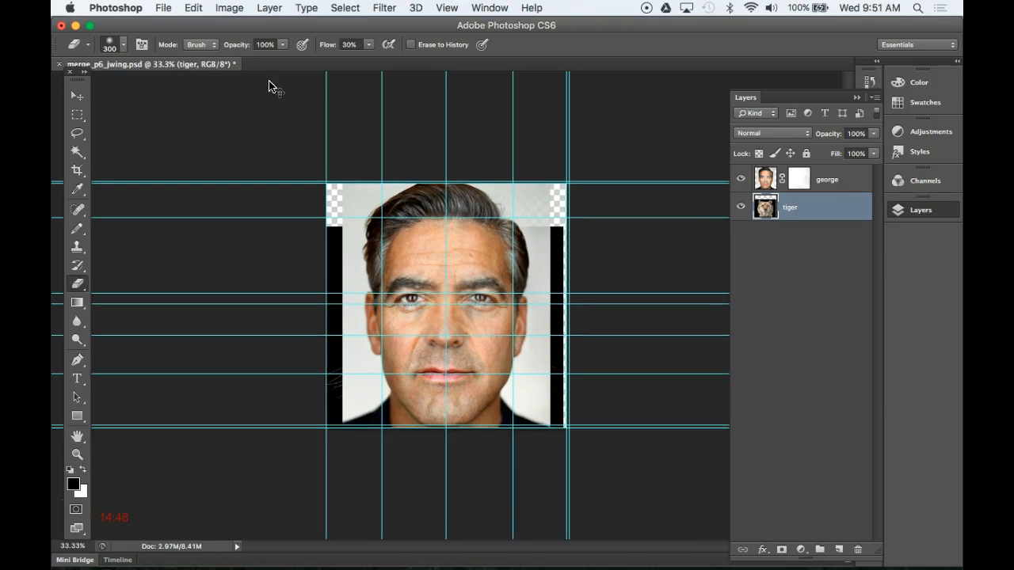
- Toggle the rulers and guides, leaving the rulers shown and the guides hidden
key("super+r")
key("super+r")
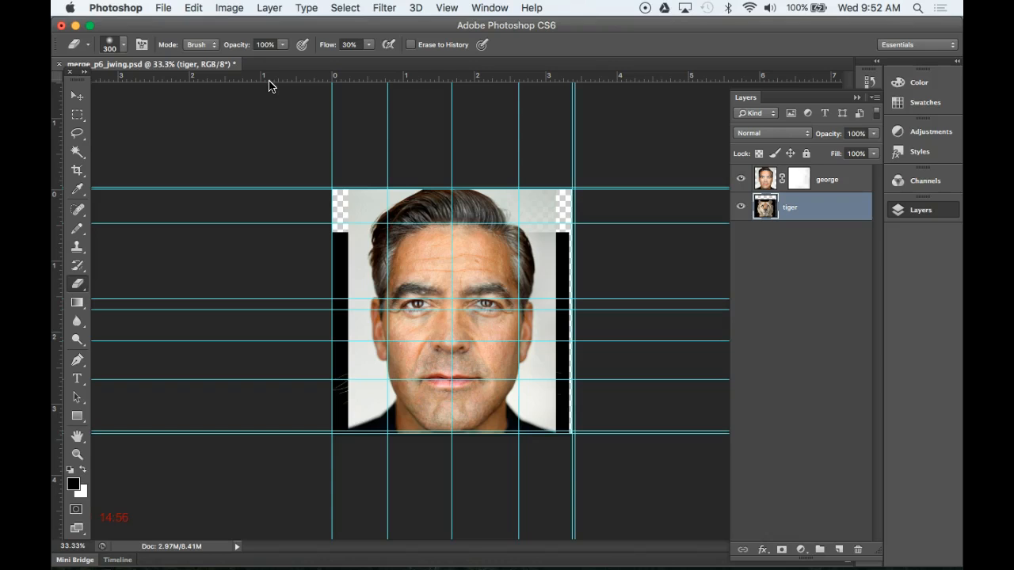
key("super+semicolon")
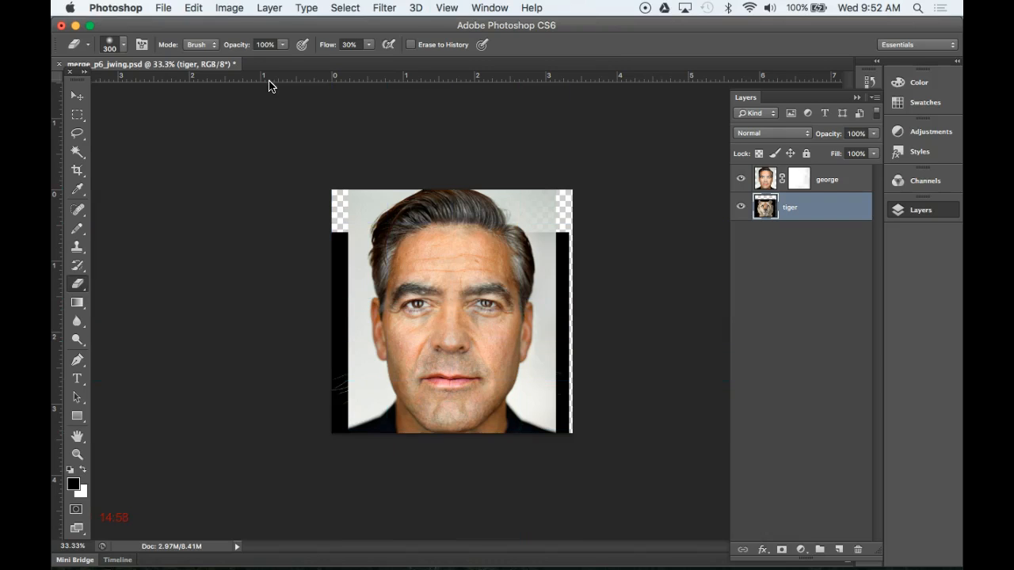
key("super+semicolon")
key("super+semicolon")
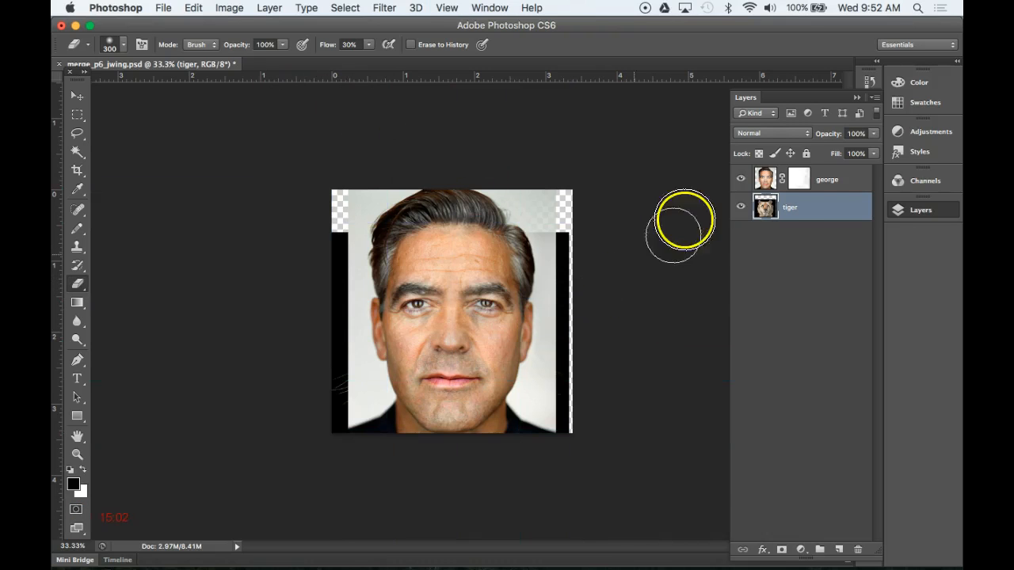
- Erase the right half of the portrait on the george layer's mask with black as the background color, and save the document
left_click(800, 179)
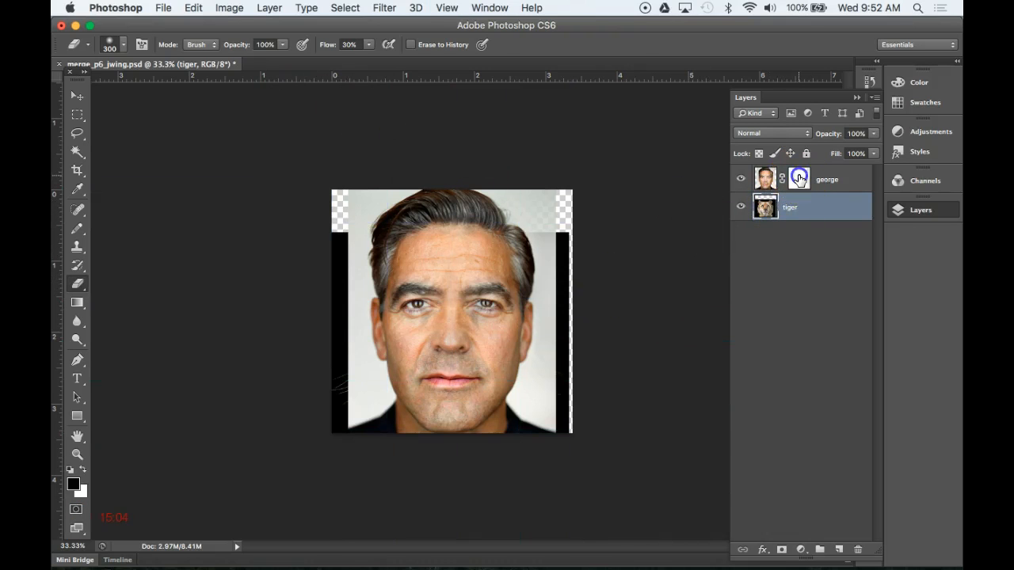
mouse_move(485, 215)
left_mouse_down()
mouse_move(487, 395)
mouse_move(477, 326)
mouse_move(493, 204)
mouse_move(482, 283)
left_mouse_up()
left_click(83, 470)
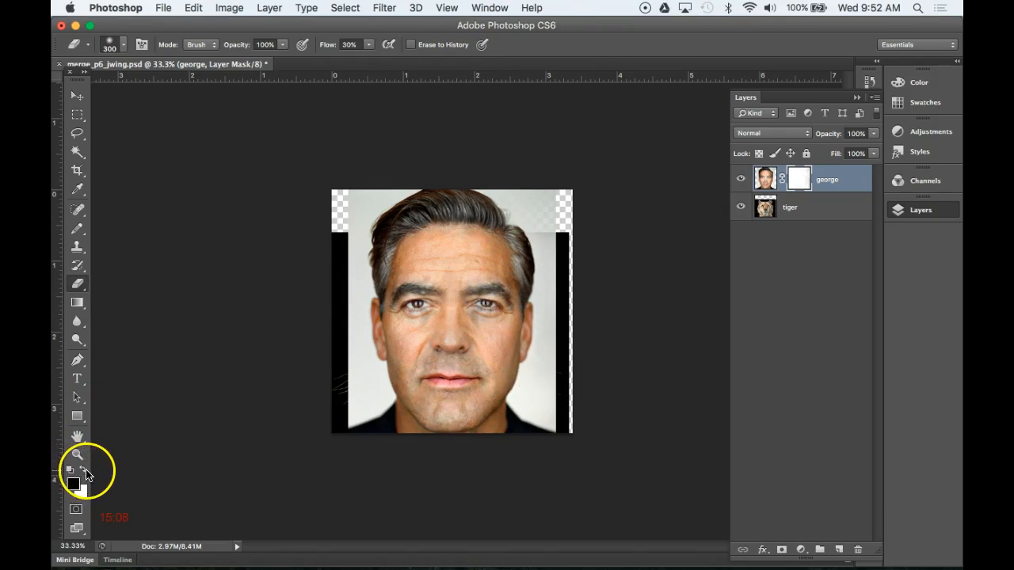
mouse_move(515, 189)
left_mouse_down()
mouse_move(503, 368)
mouse_move(523, 261)
mouse_move(506, 391)
mouse_move(501, 273)
mouse_move(495, 324)
mouse_move(504, 331)
mouse_move(540, 253)
mouse_move(567, 224)
mouse_move(556, 453)
mouse_move(534, 487)
mouse_move(556, 290)
mouse_move(532, 211)
mouse_move(502, 176)
mouse_move(491, 175)
mouse_move(490, 263)
mouse_move(499, 429)
mouse_move(495, 209)
mouse_move(471, 435)
mouse_move(488, 366)
mouse_move(488, 178)
mouse_move(476, 432)
mouse_move(495, 161)
mouse_move(469, 408)
left_mouse_up()
left_click_drag(444, 197, 443, 198)
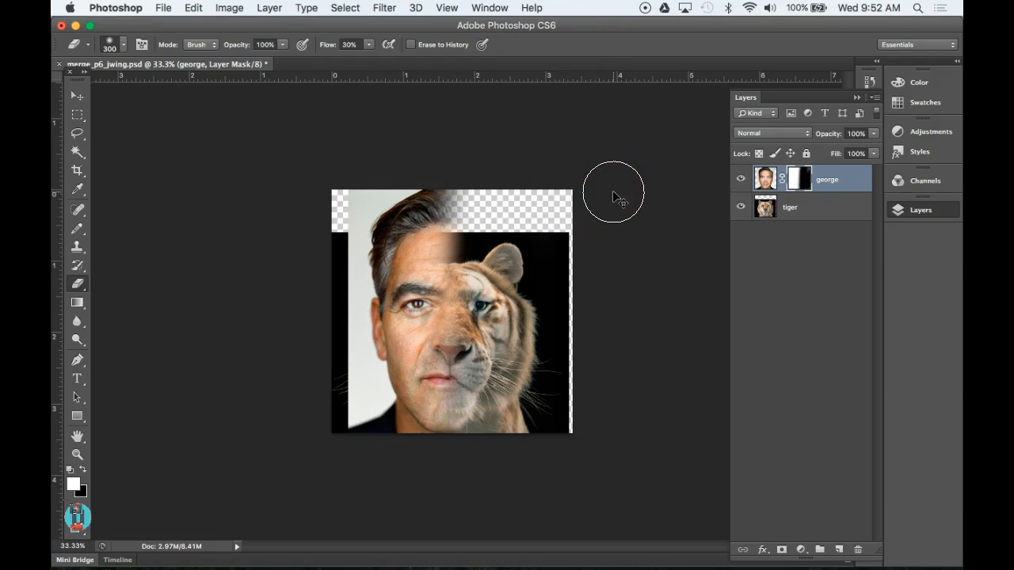
key("super+equal")
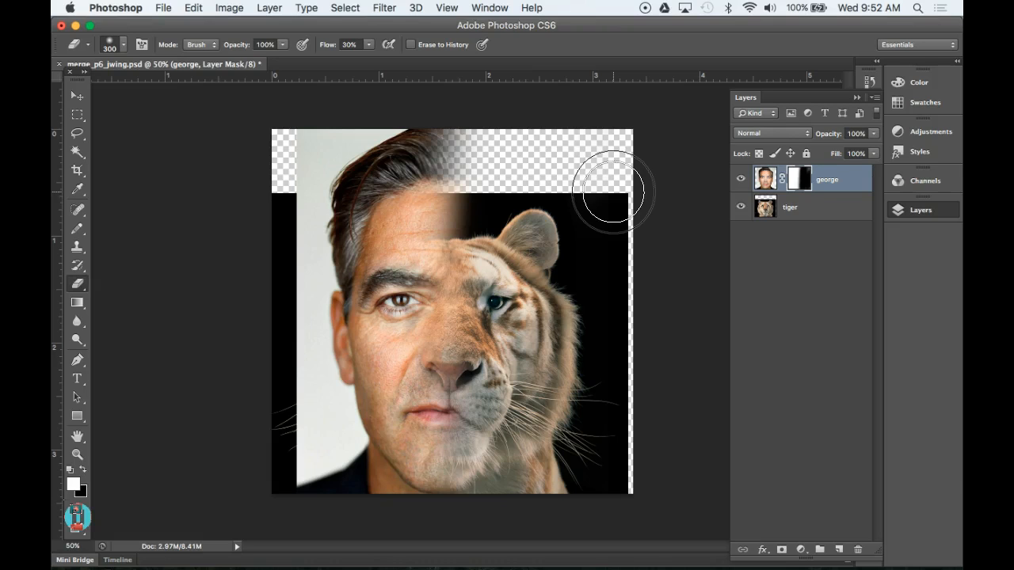
key("super+s")
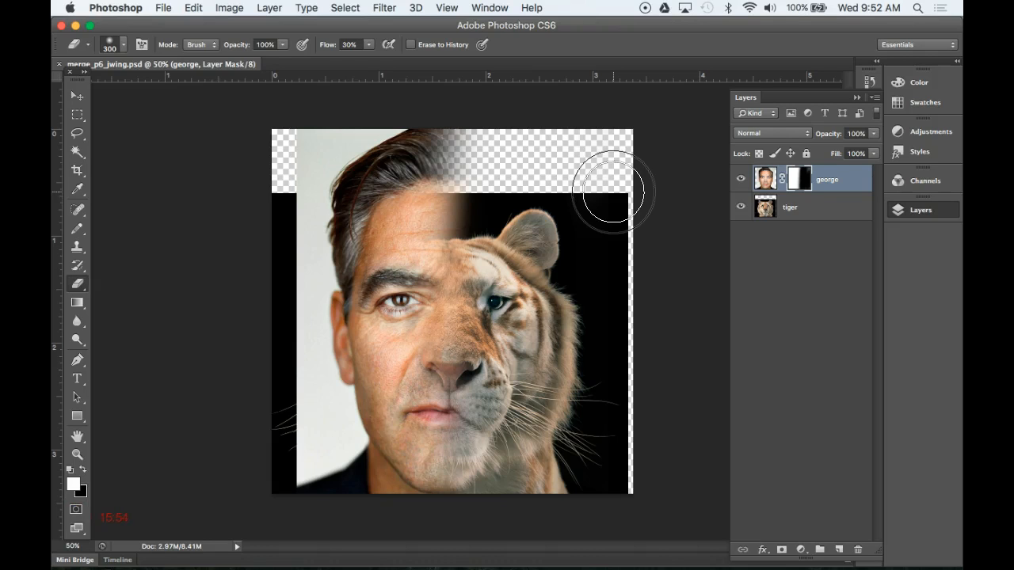
- Quit Photoshop and bring Remote Desktop's Active Share Screen Tasks window to the front
left_click_drag(608, 192, 630, 190)
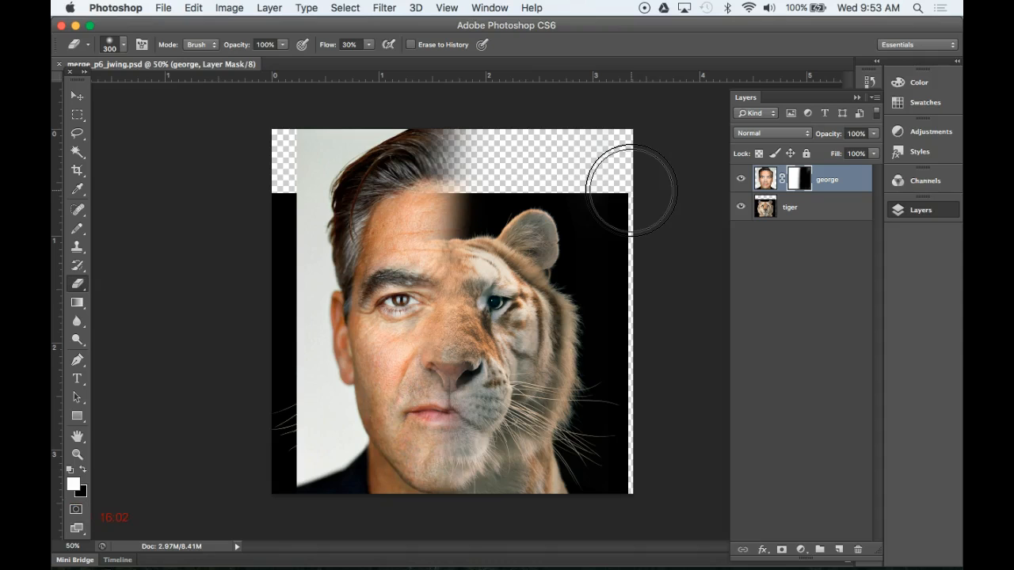
key("super+q")
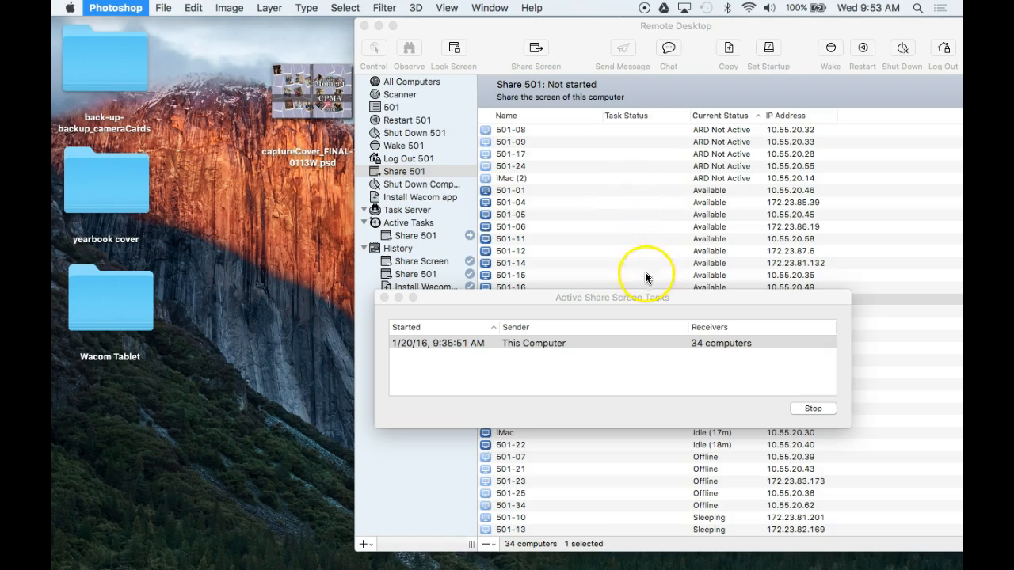
left_click(498, 299)
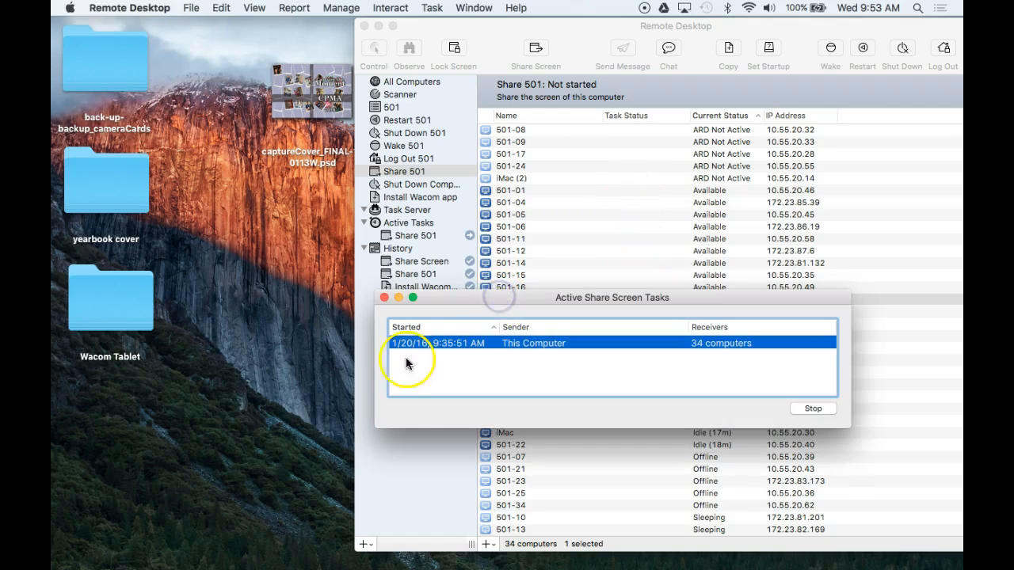